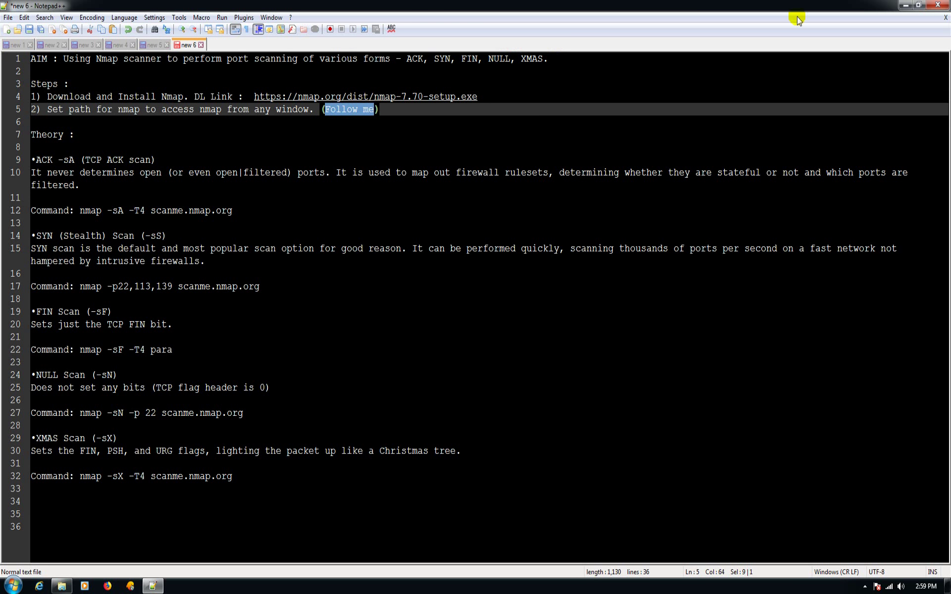
- Run the nmap-7.70-setup installer from the Ethical Hacking folder in Downloads as administrator
left_click(905, 5)
double_click(292, 187)
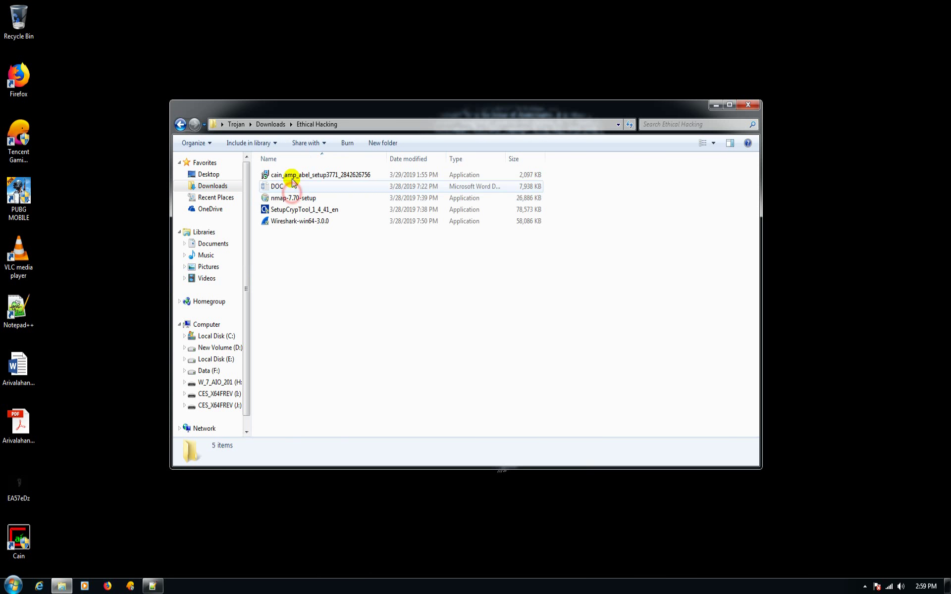
left_click(278, 199)
right_click(280, 198)
left_click(293, 217)
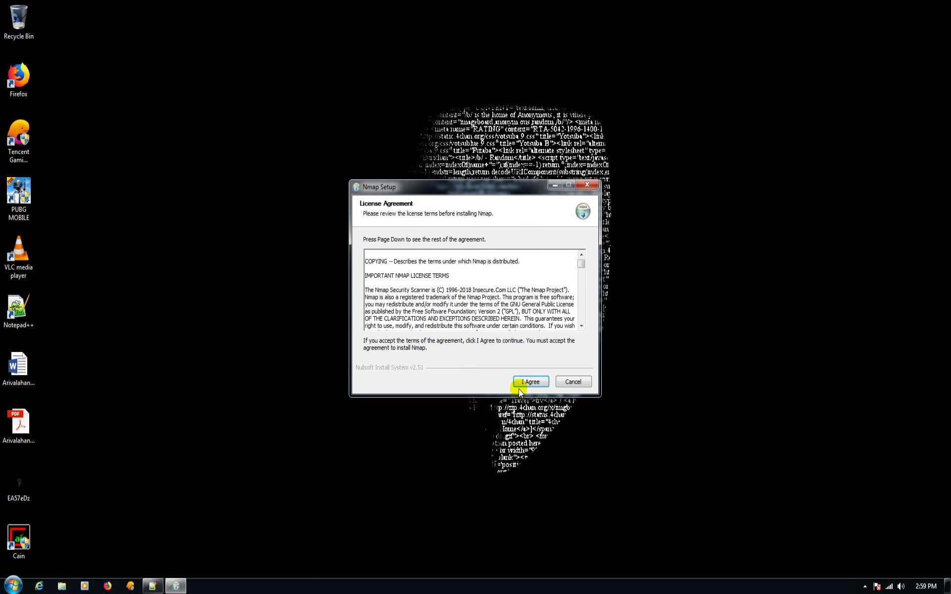
- Accept the Nmap license, keep all components selected, and start the installation in the default folder
left_click(525, 384)
scroll(493, 299, "down", 1)
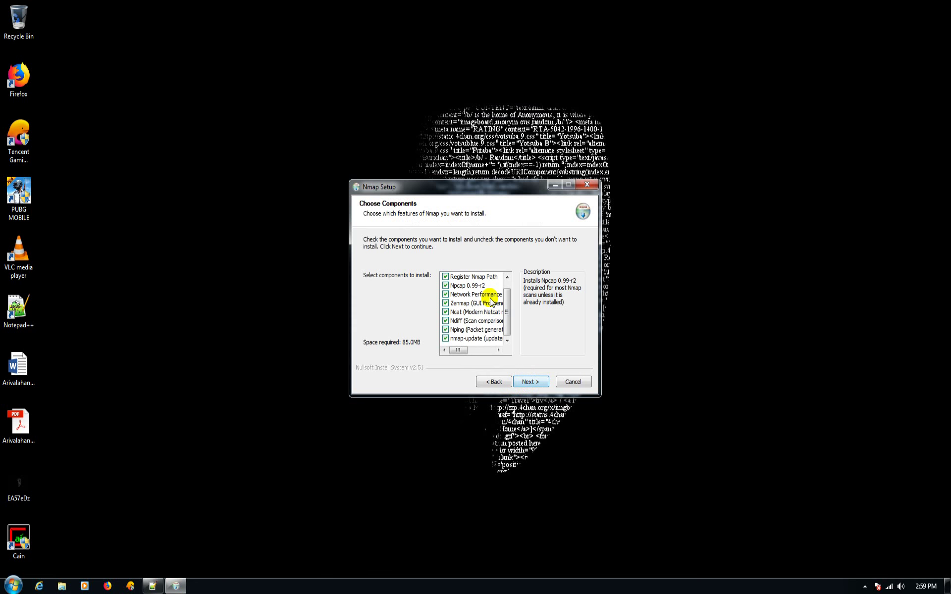
left_click(528, 383)
left_click(529, 382)
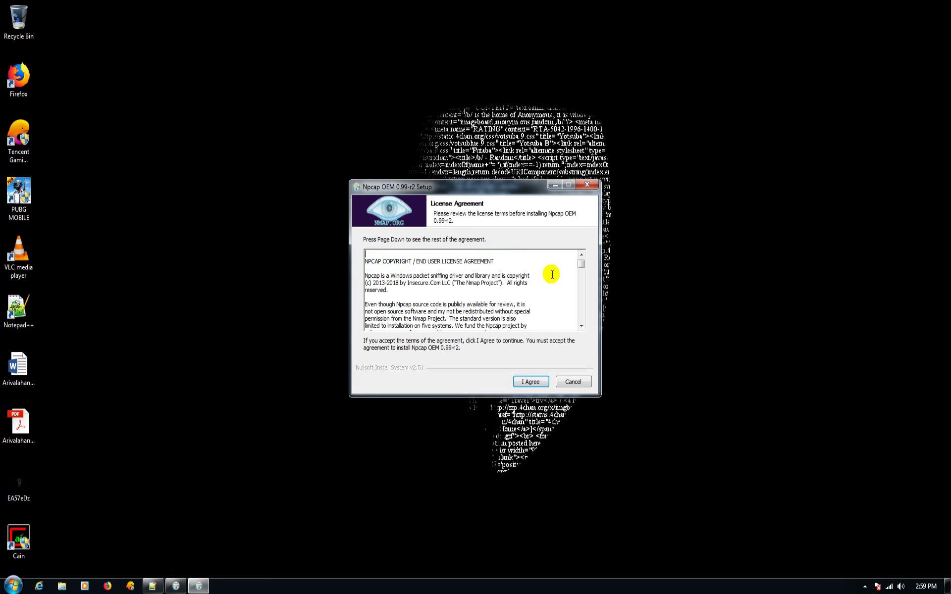
- Install Npcap OEM 0.99-r2 with its license accepted and loopback traffic support kept on, and finish its setup
left_click(529, 382)
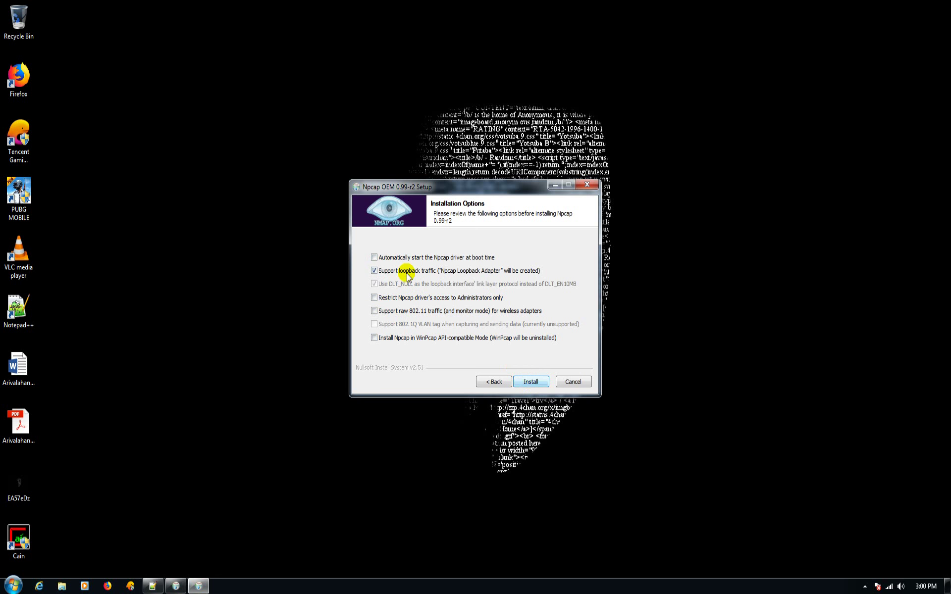
left_click(528, 381)
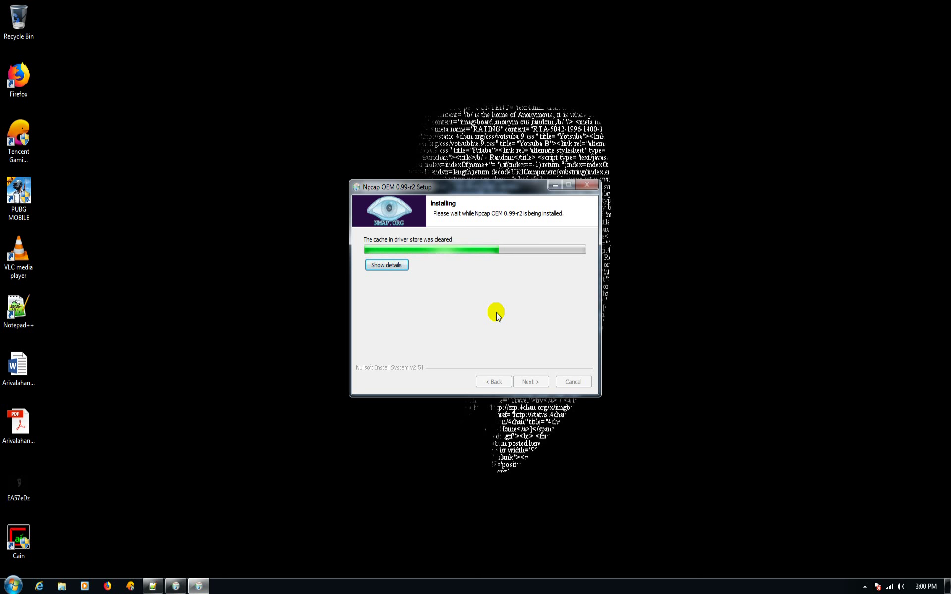
left_click(529, 383)
left_click(531, 383)
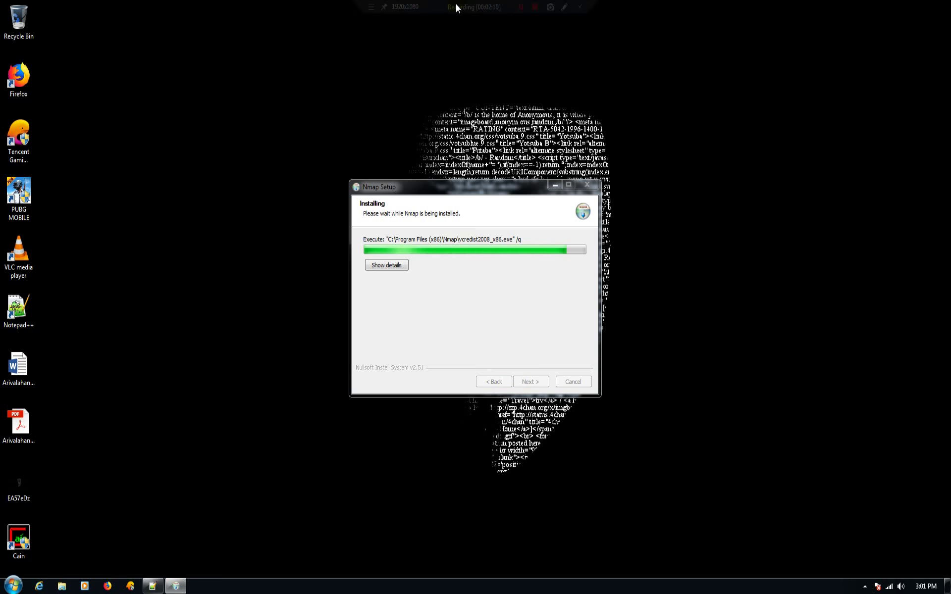
- Complete the Nmap setup with the Start Menu folder and desktop icon shortcuts, and refresh the desktop
left_click(526, 382)
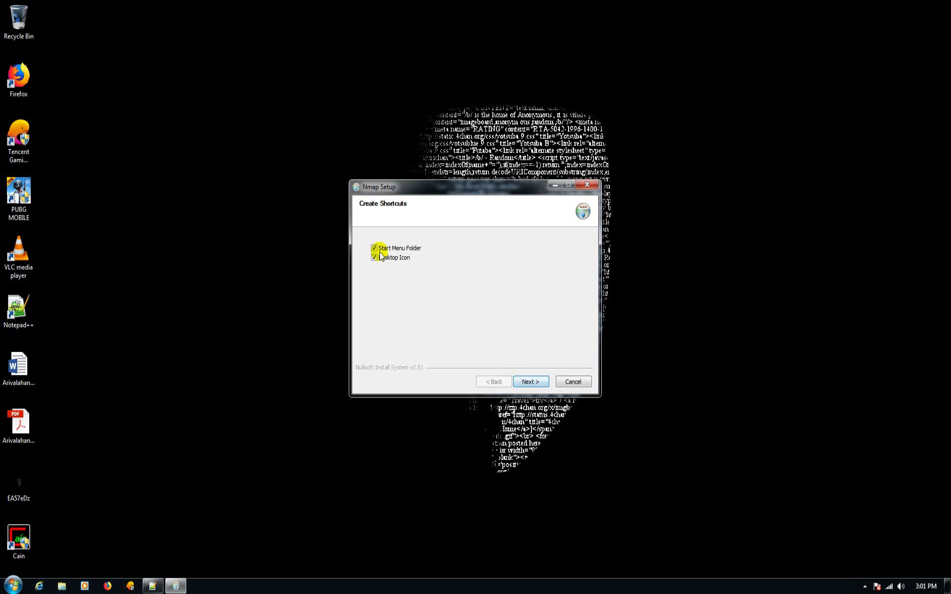
left_click(530, 382)
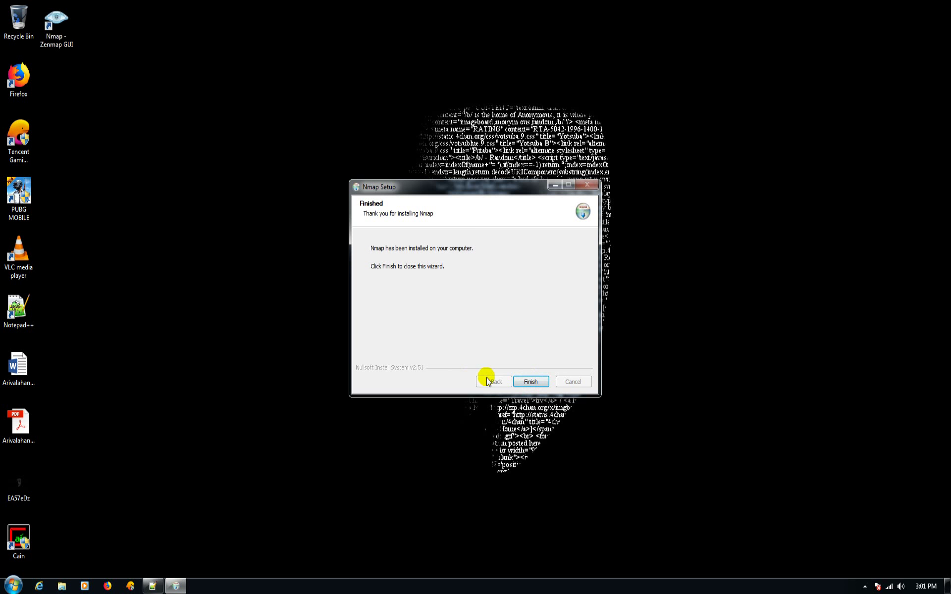
left_click(531, 383)
right_click(319, 163)
left_click(343, 194)
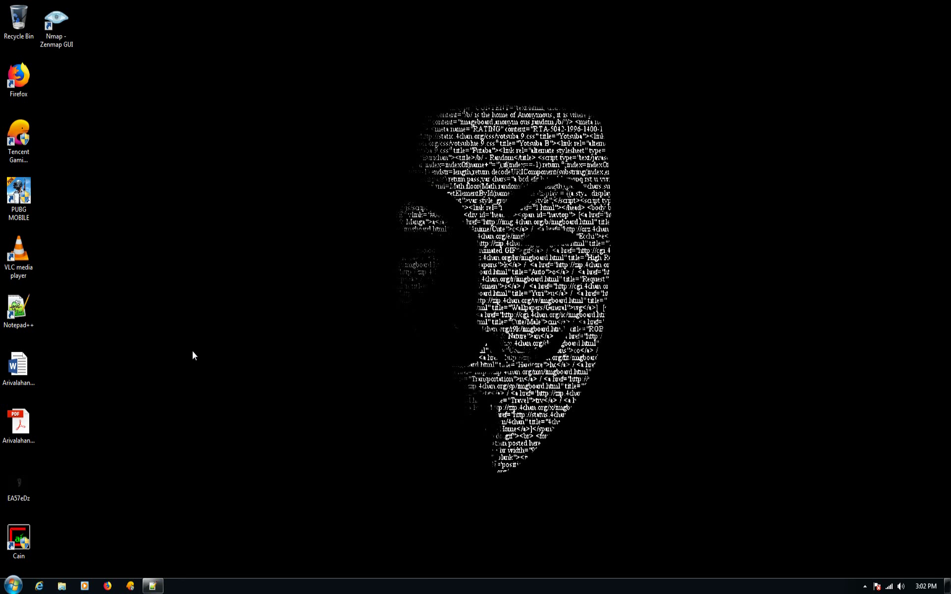
- Search Windows for "envi" and open the Environment Variables dialog from the system properties
left_click(13, 586)
type("envi")
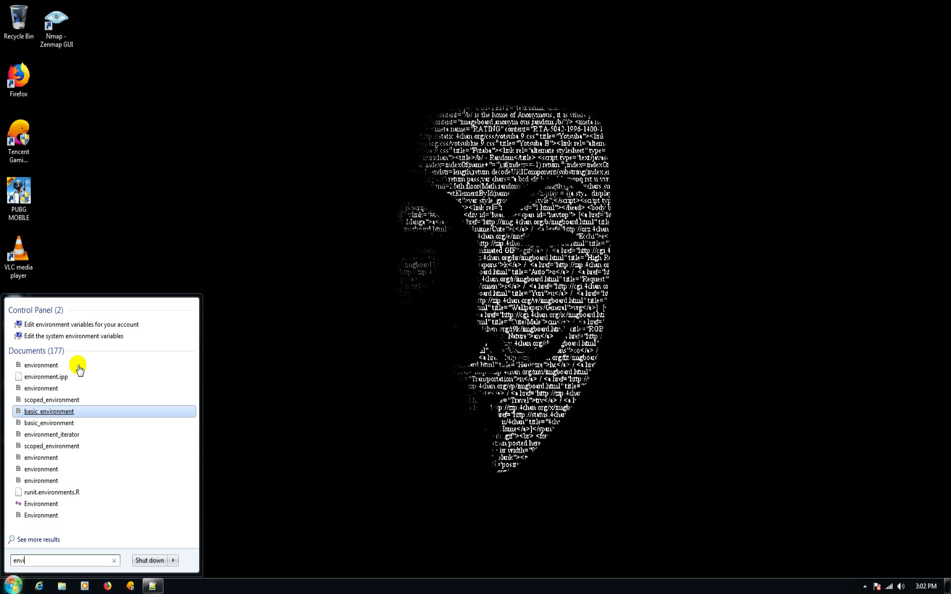
left_click(74, 339)
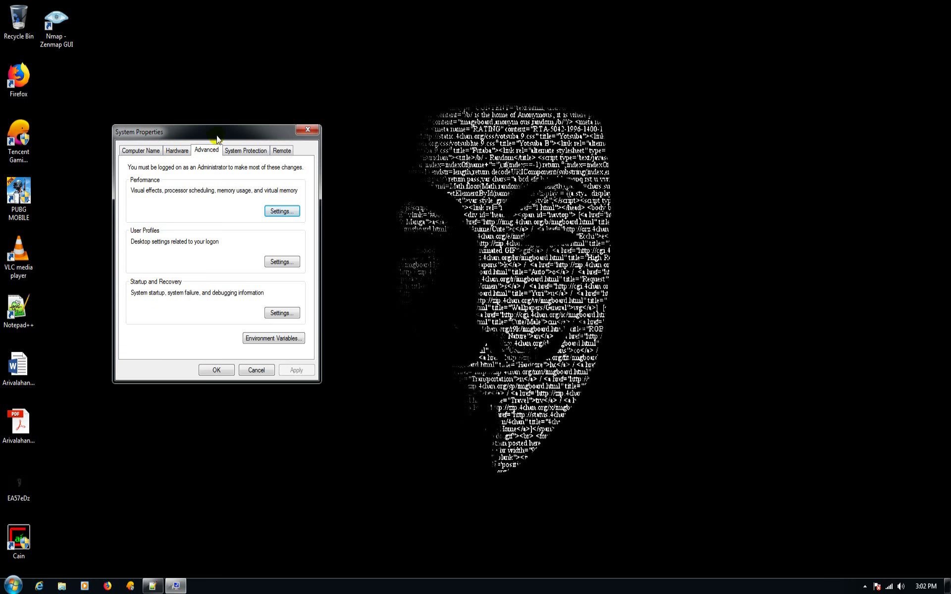
left_click_drag(217, 140, 402, 115)
left_click(470, 307)
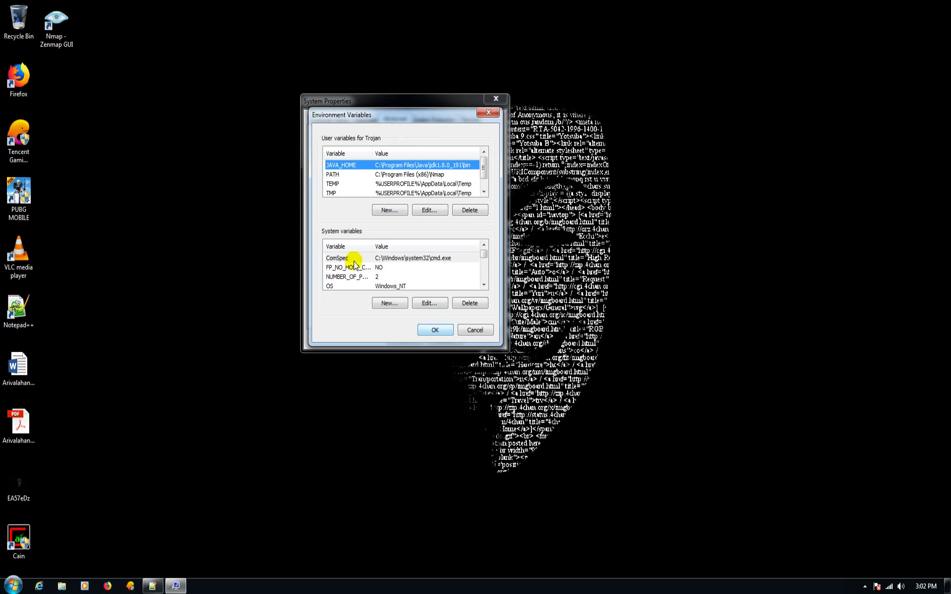
- Open the system variable Path for editing and place the cursor at the end of its value
mouse_move(484, 254)
left_mouse_down()
mouse_move(486, 272)
mouse_move(485, 259)
left_mouse_up()
left_click(420, 267)
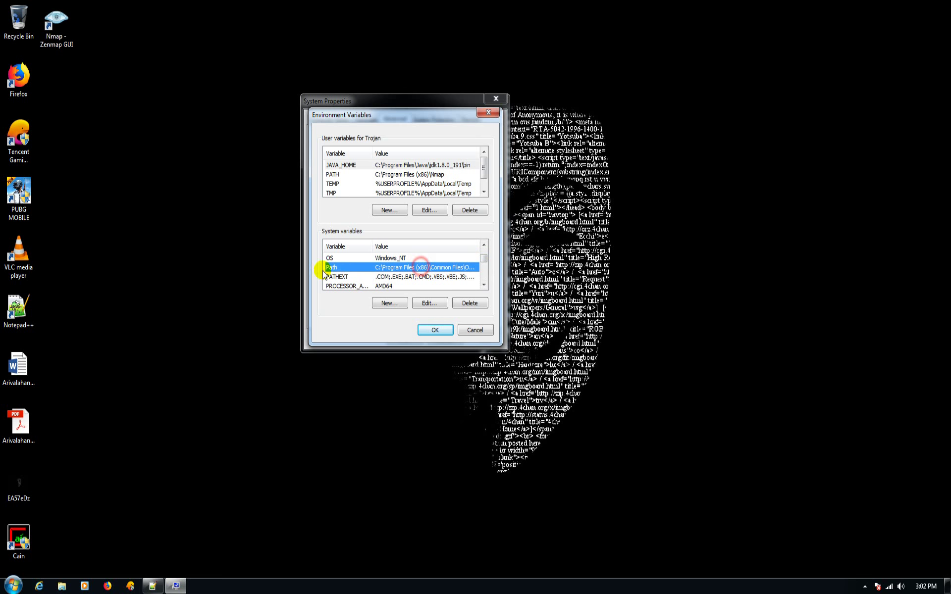
left_click(426, 304)
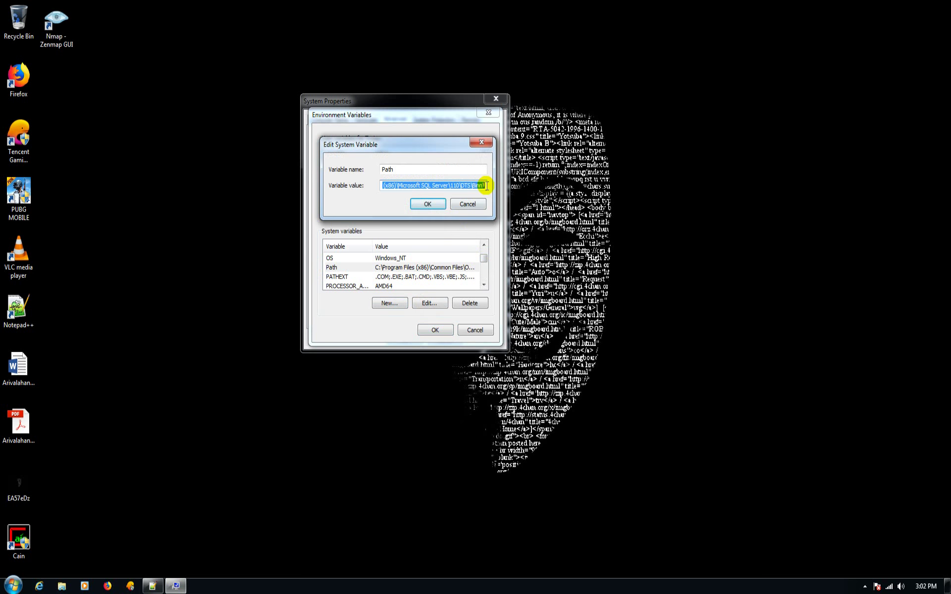
left_click(486, 185)
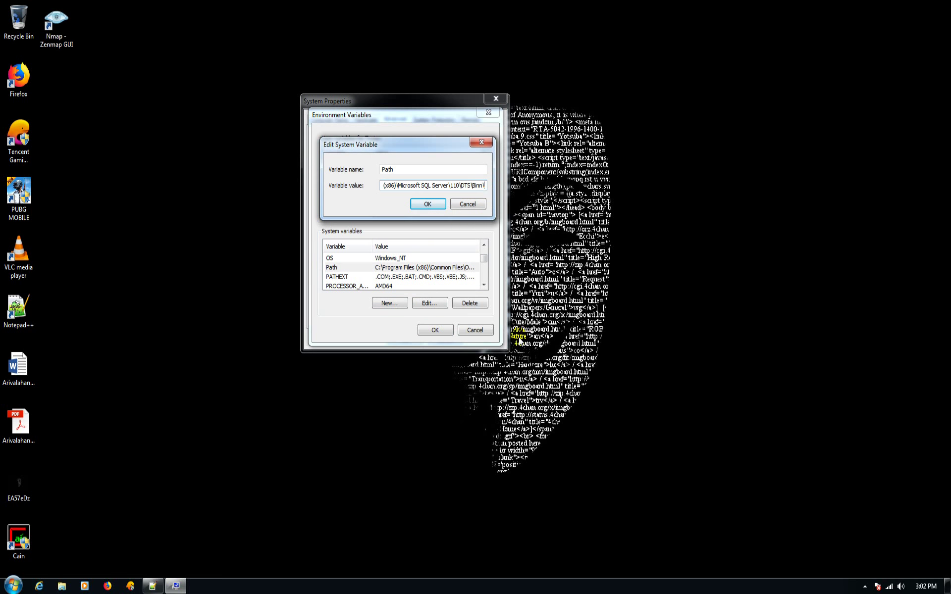
- In Notepad++, append "put a semi colon and copy the location of nmaps directory.." to step 2 and return to the Path dialog
left_click(152, 586)
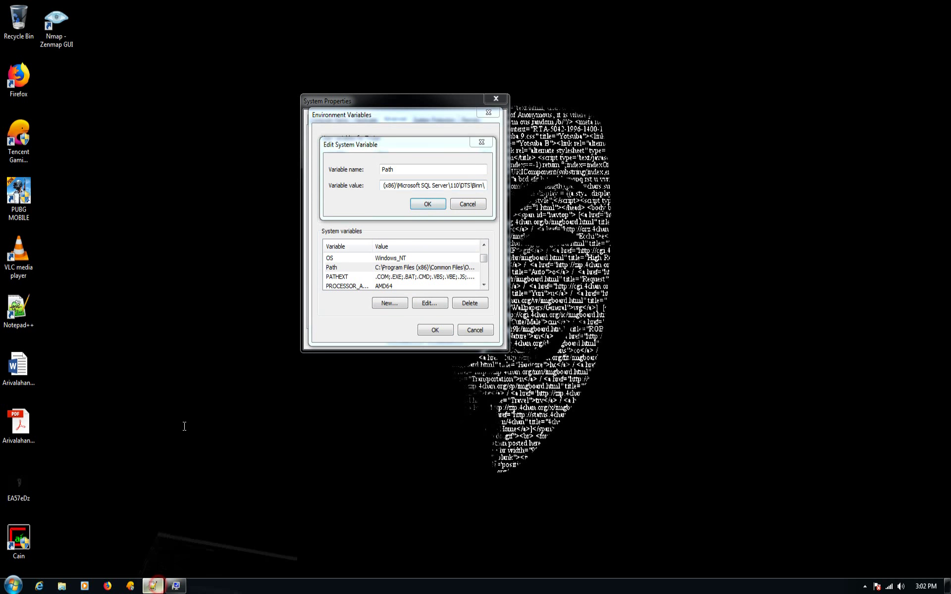
left_click(389, 113)
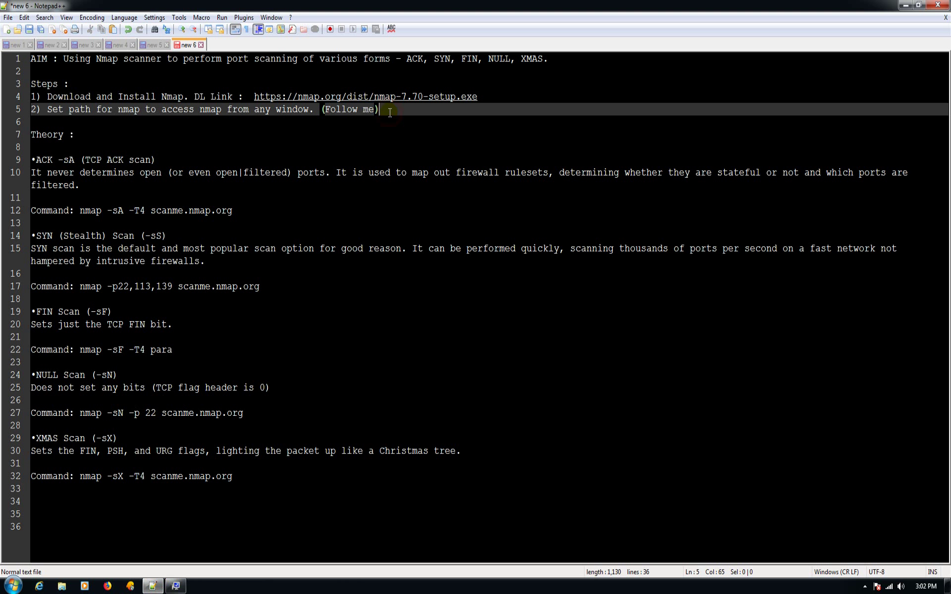
type("put a semi colon and cop")
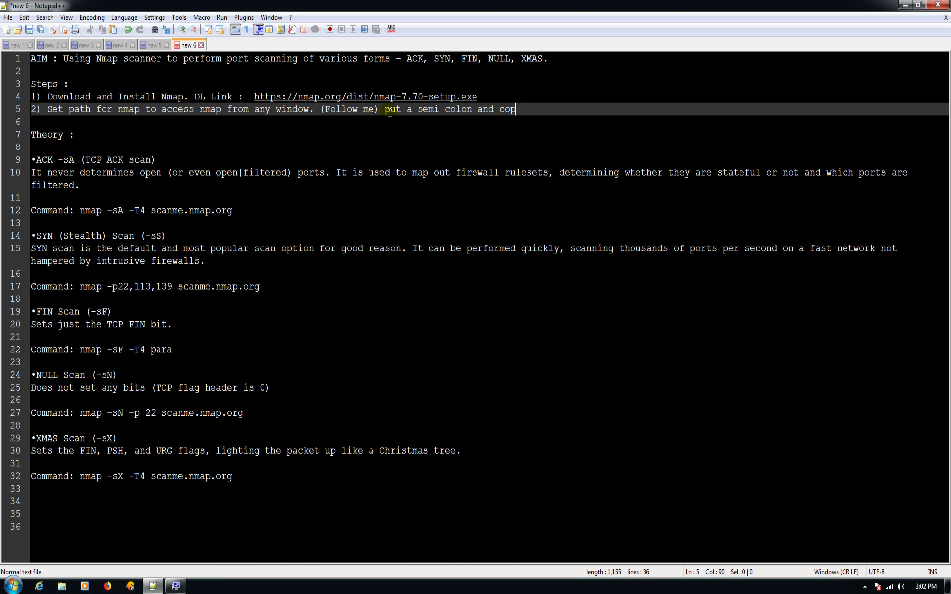
type("y the location of nmaps directory..")
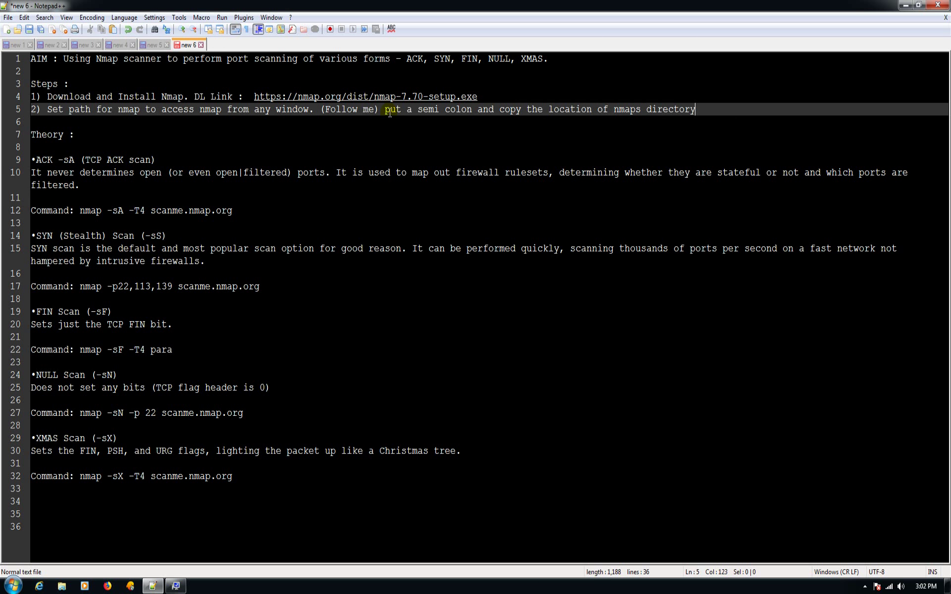
left_click(906, 5)
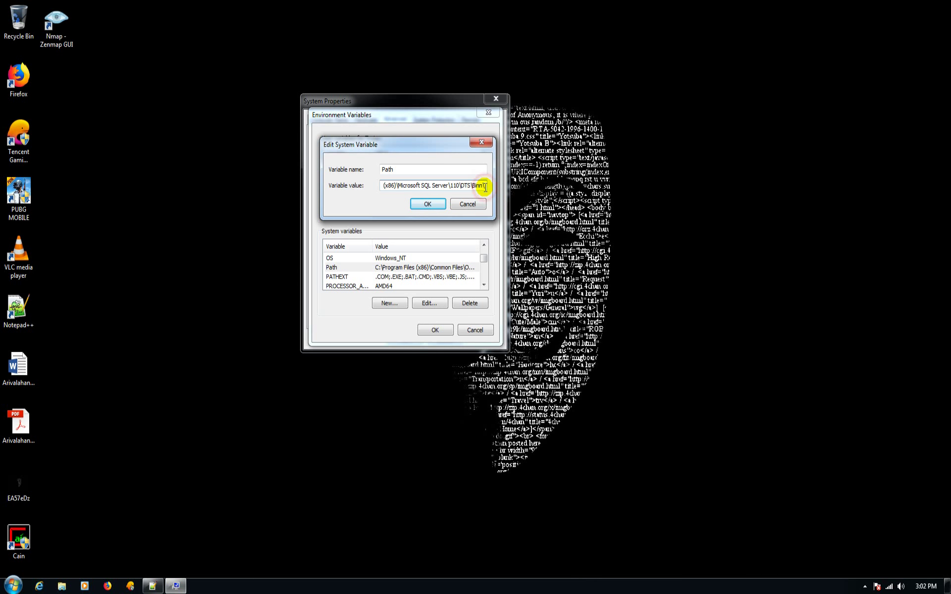
- Append a semicolon to the Path value and open Local Disk (C:) in Windows Explorer
type(";")
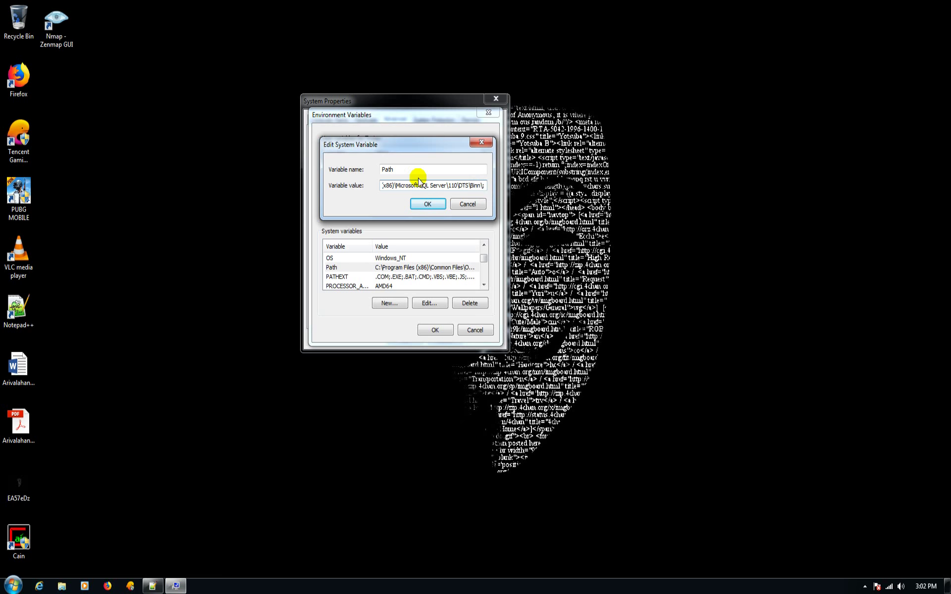
key("super+e")
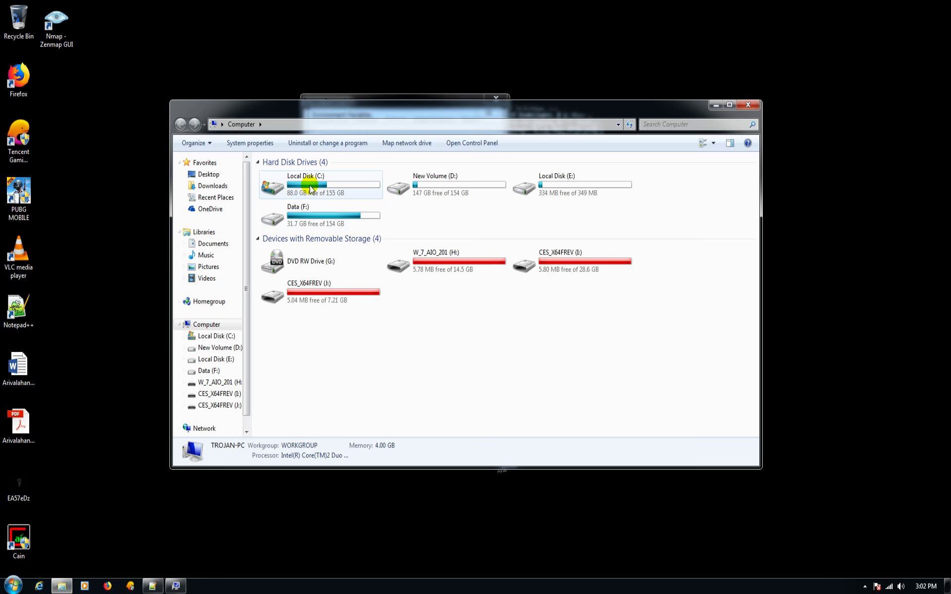
double_click(311, 189)
double_click(292, 210)
left_click(278, 399)
scroll(279, 317, "down", 4)
left_click(278, 305)
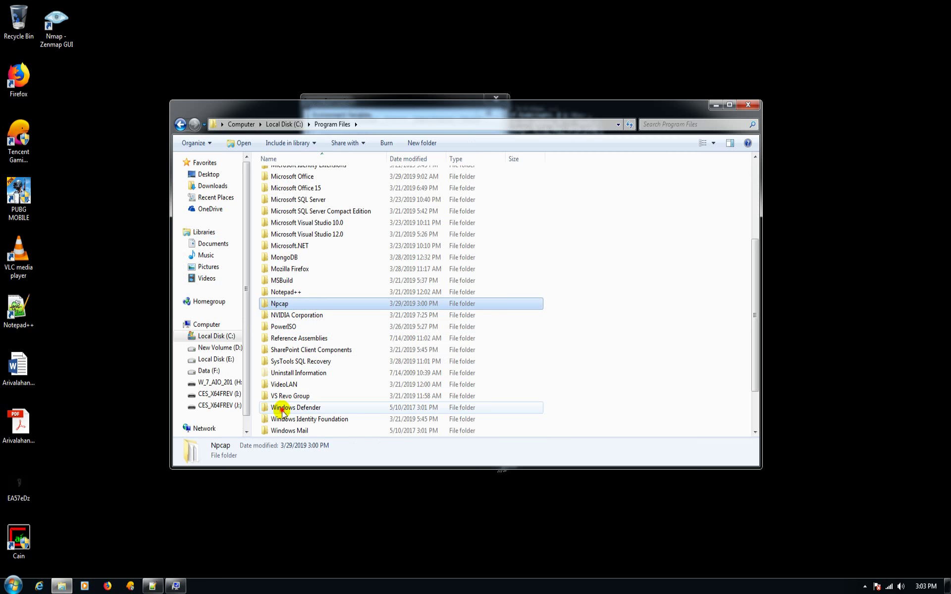
left_click(282, 409)
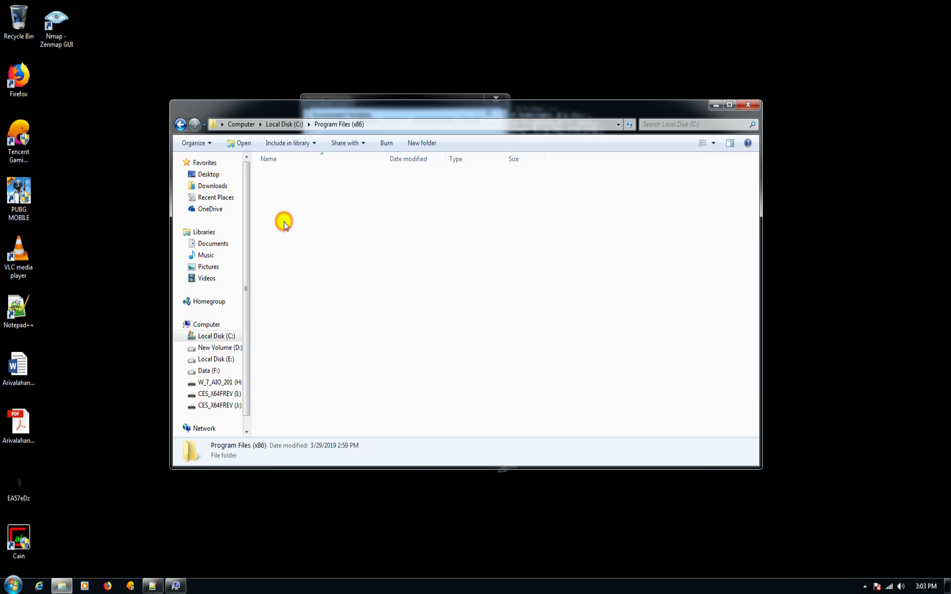
- Open the Nmap folder inside Program Files (x86) and copy its full path, C:\Program Files (x86)\Nmap
double_click(280, 221)
left_click(305, 322)
scroll(330, 251, "down", 4)
scroll(330, 248, "down", 1)
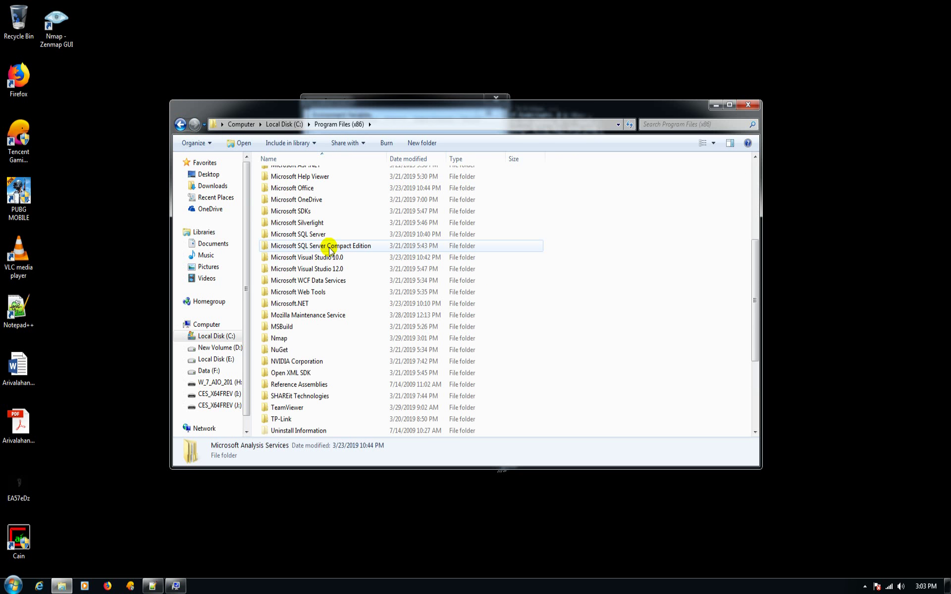
left_click(307, 338)
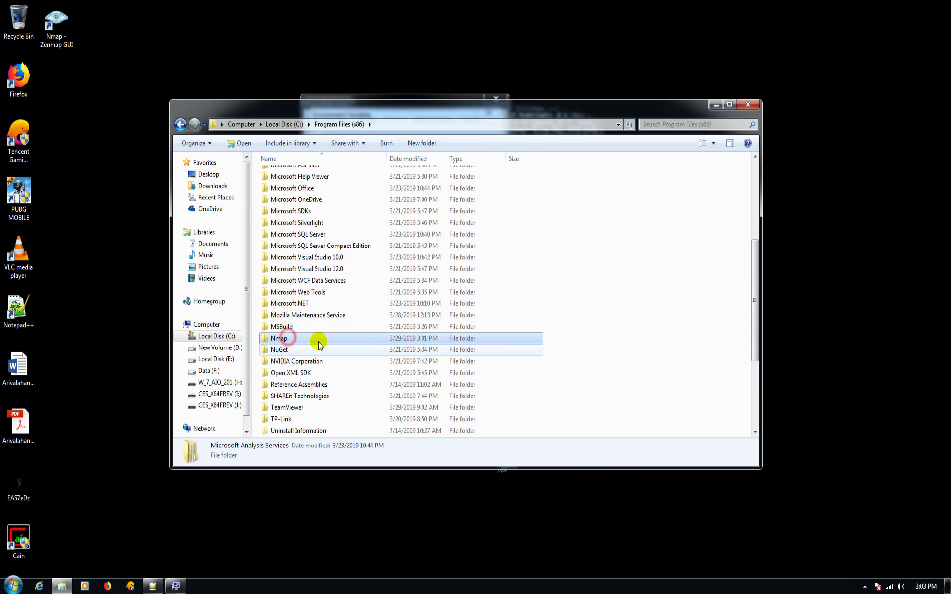
double_click(295, 338)
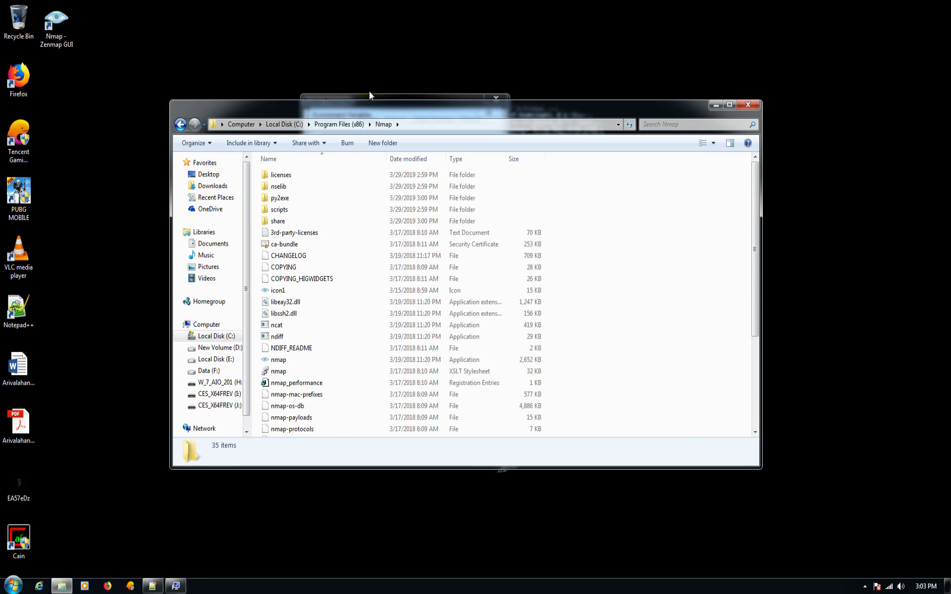
left_click(425, 124)
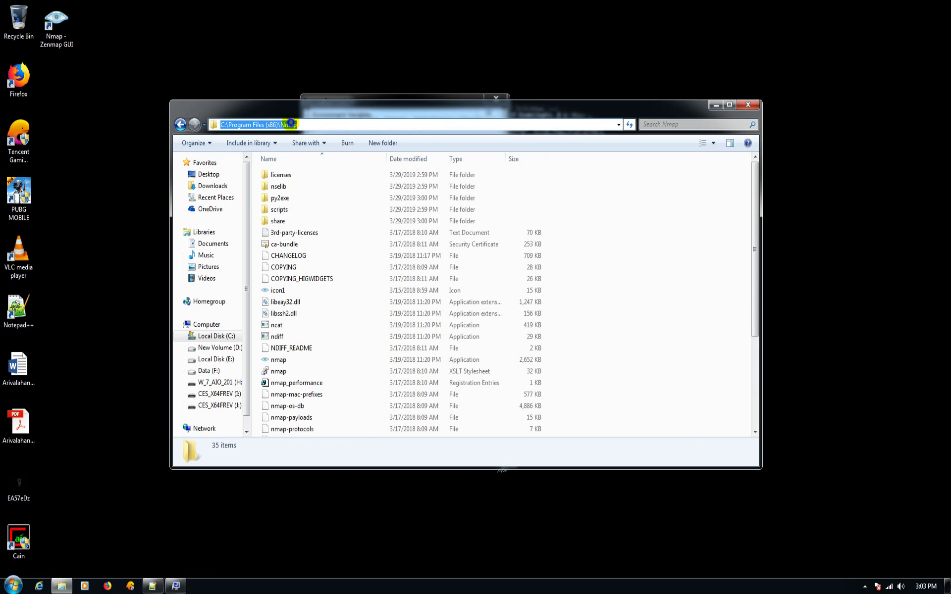
right_click(290, 124)
left_click(324, 156)
- Paste the copied Nmap folder path at the end of the system Path value and confirm all open dialogs
left_click(716, 105)
right_click(484, 186)
left_click(509, 233)
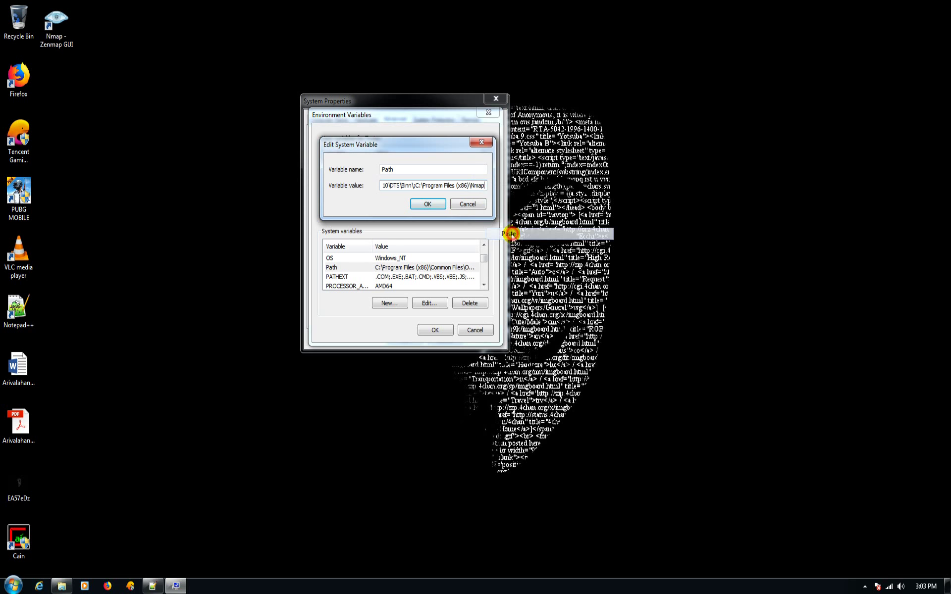
left_click(427, 205)
left_click(432, 329)
left_click(412, 339)
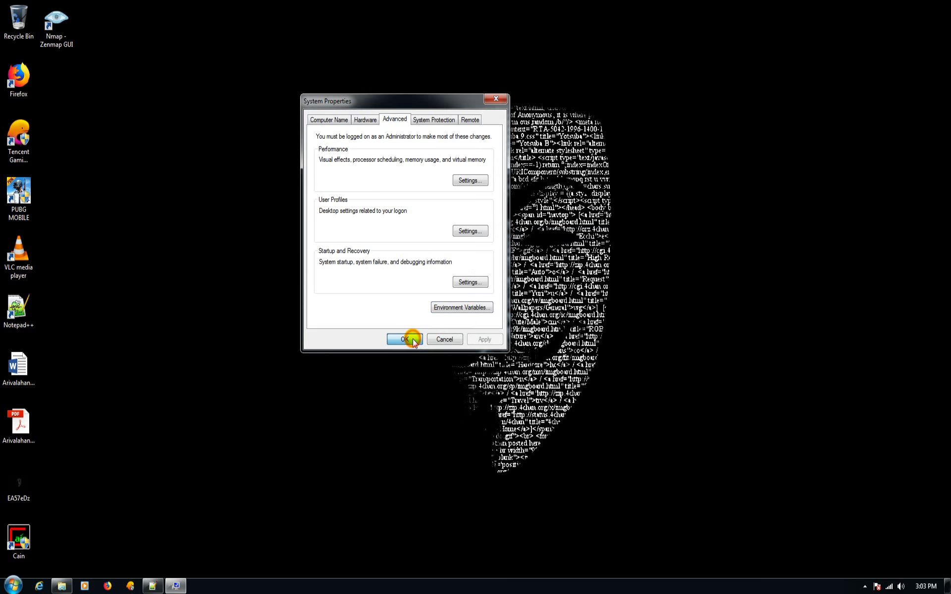
- Switch to Notepad++ and review the theory notes on the TCP ACK scan (-sA)
left_click(153, 586)
left_click_drag(92, 137, 4, 141)
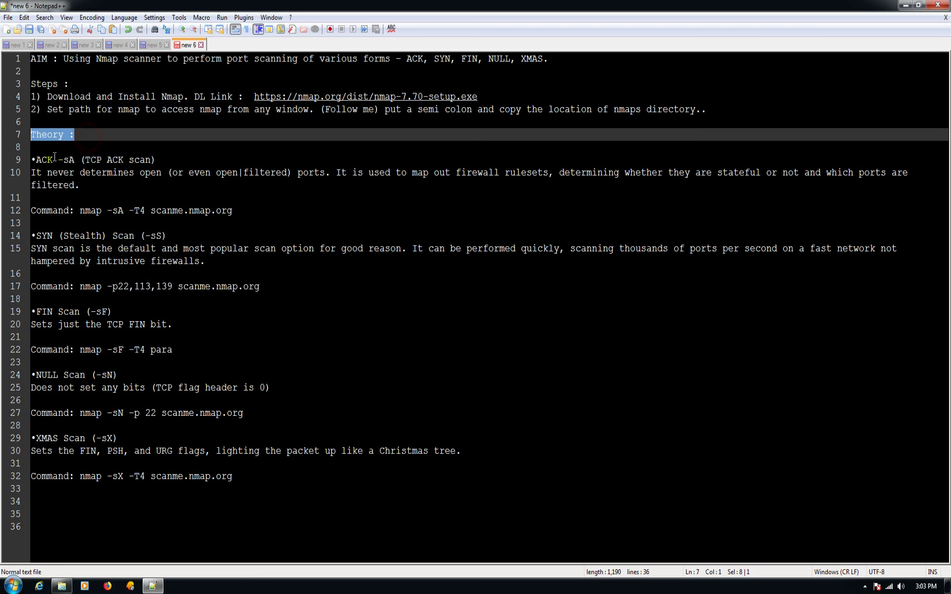
left_click_drag(57, 160, 30, 161)
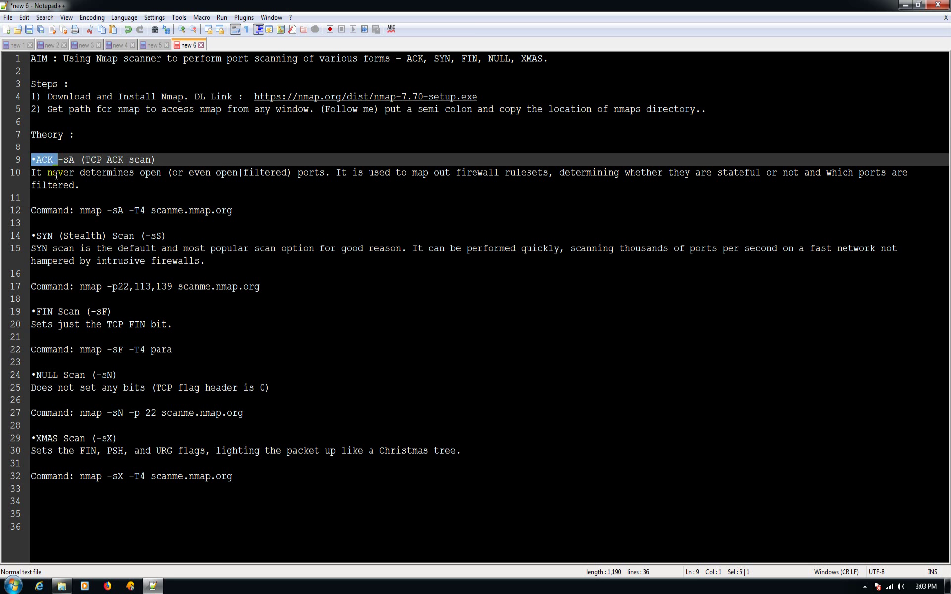
left_click_drag(166, 173, 31, 173)
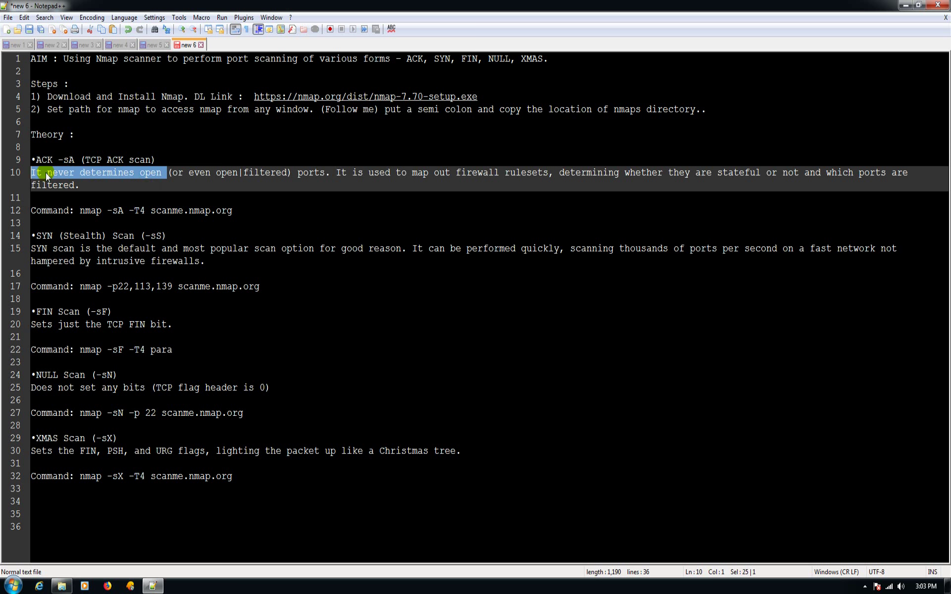
left_click_drag(297, 175, 912, 184)
left_click(142, 195)
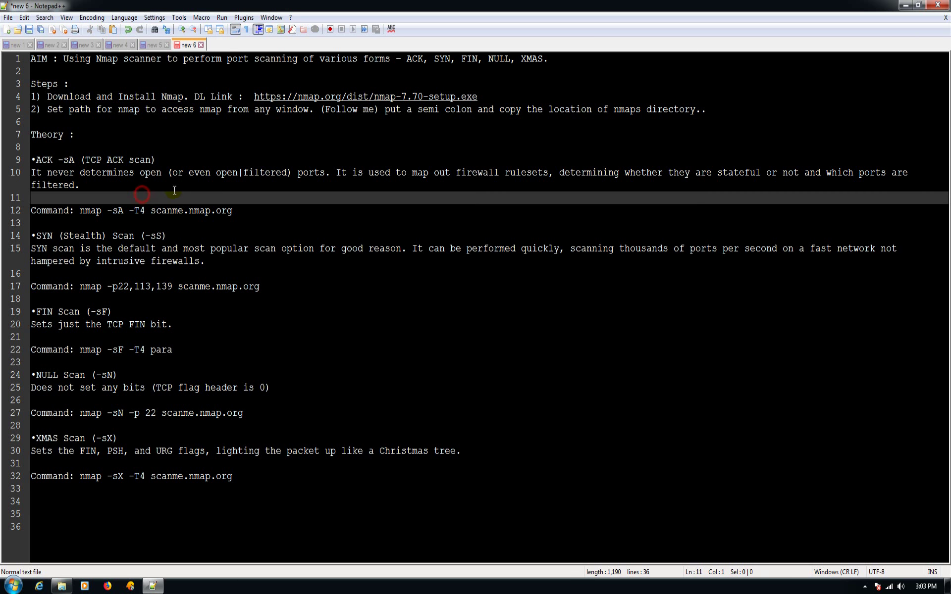
- Copy the ACK scan command nmap -sA -T4 scanme.nmap.org from the theory notes
left_click_drag(81, 208, 265, 210)
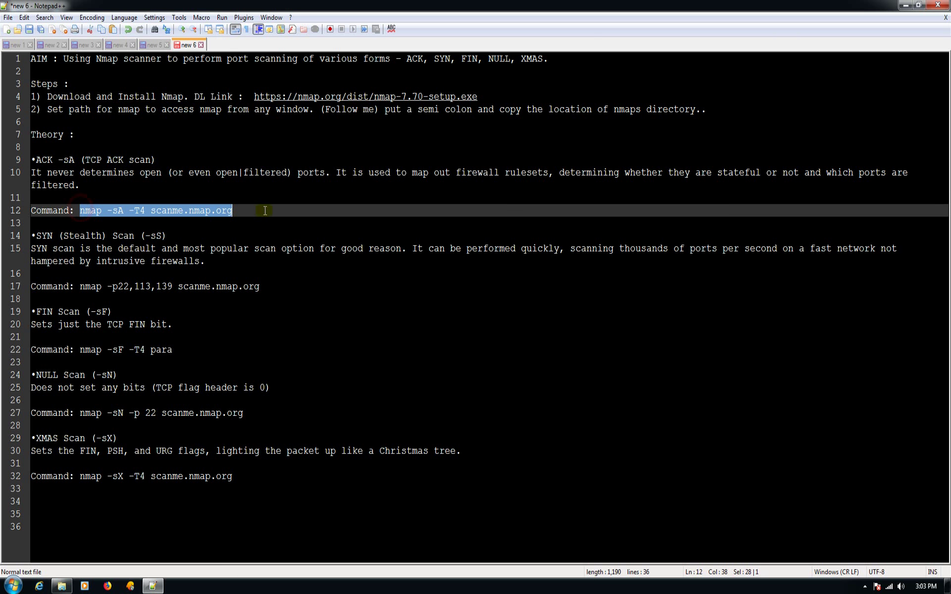
right_click(188, 211)
left_click(208, 225)
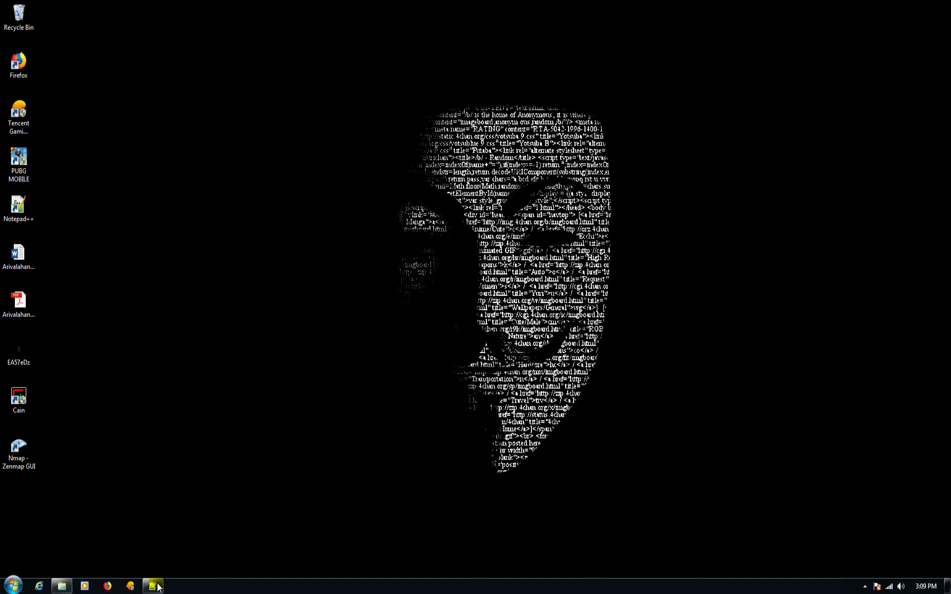
- Reopen the Notepad++ notes, read the Zenmap instruction, and copy the ACK command nmap -sA -T4 scanme.nmap.org
left_click(152, 586)
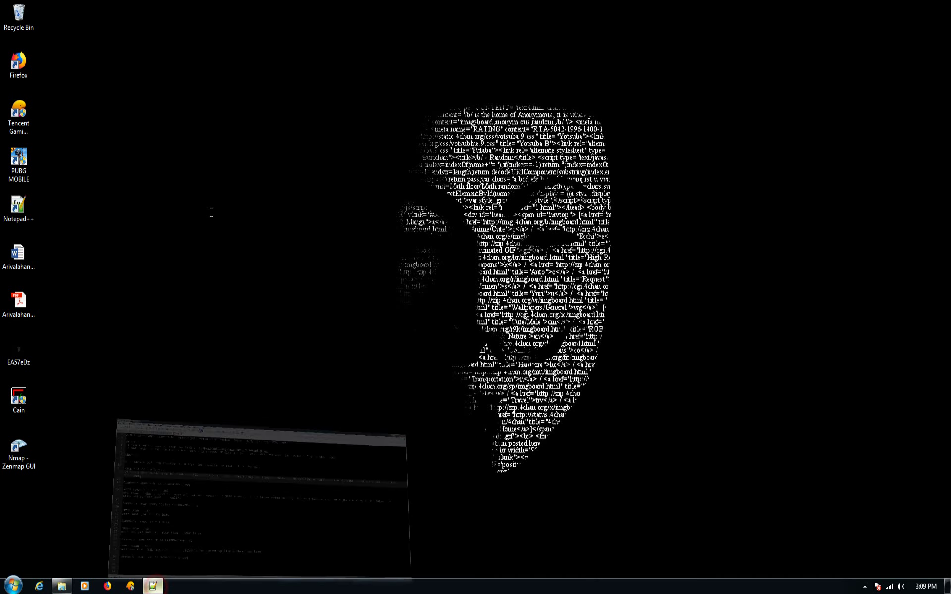
left_click_drag(461, 158, 7, 163)
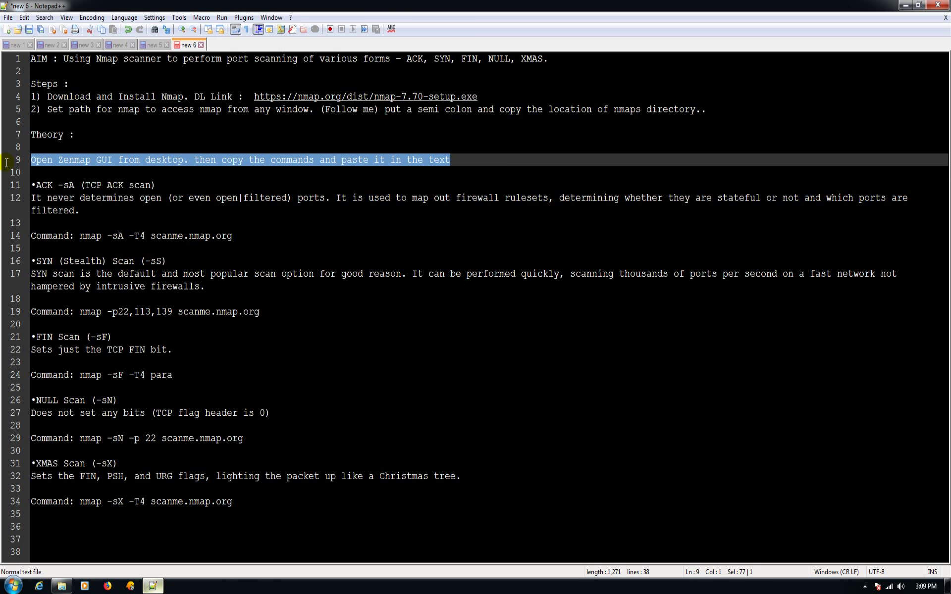
left_click(125, 163)
left_click_drag(314, 162, 20, 161)
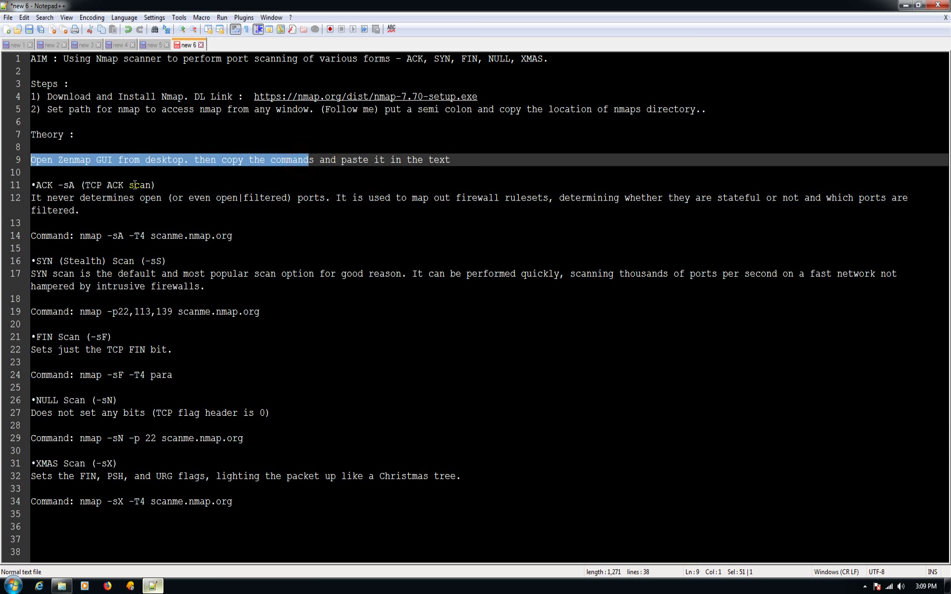
left_click(173, 184)
left_click(80, 237)
key("shift+End")
right_click(220, 238)
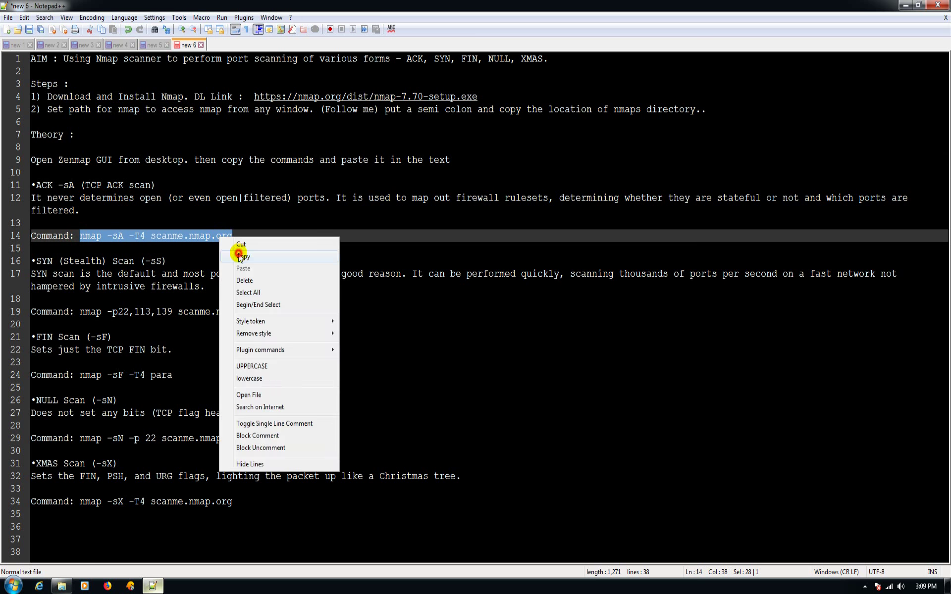
left_click(242, 256)
- Minimize the notes, open Zenmap from the desktop, and run the copied command nmap -sA -T4 scanme.nmap.org
left_click(905, 5)
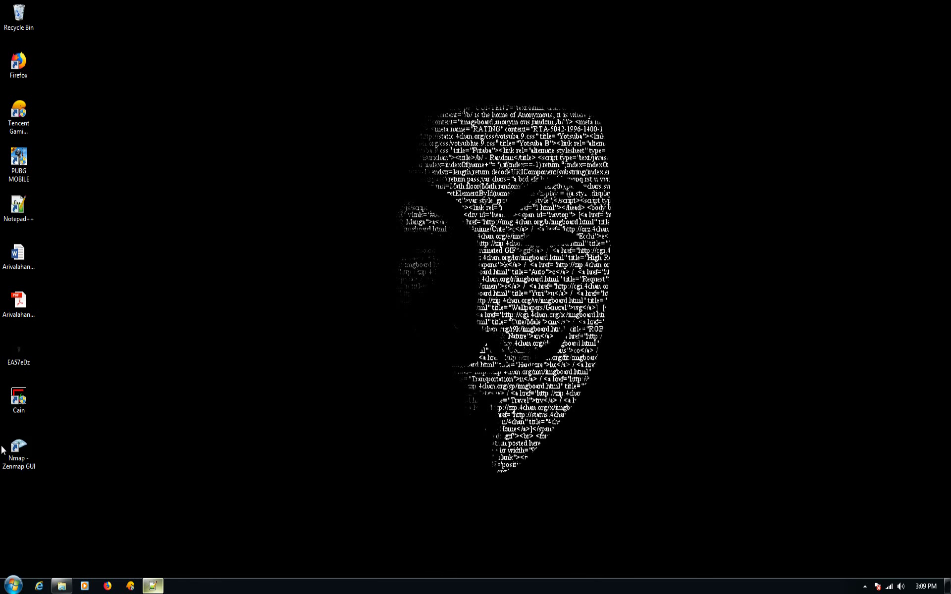
left_click(16, 448)
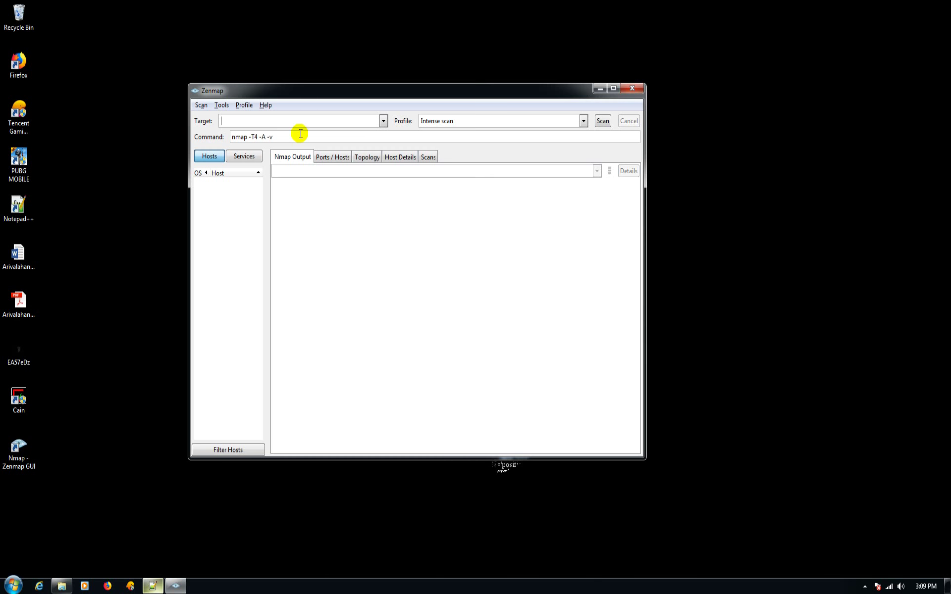
left_click_drag(301, 134, 201, 135)
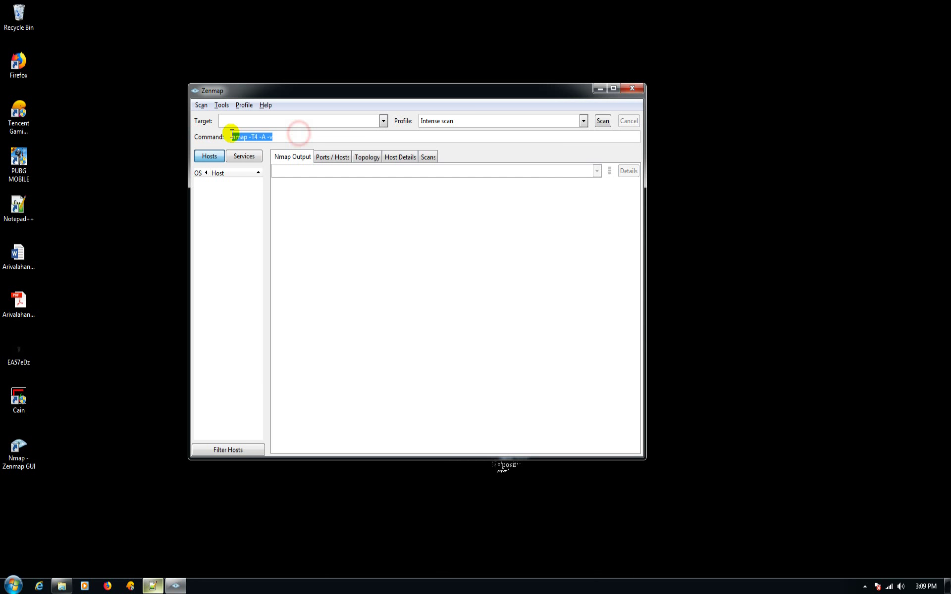
right_click(291, 136)
left_click(311, 166)
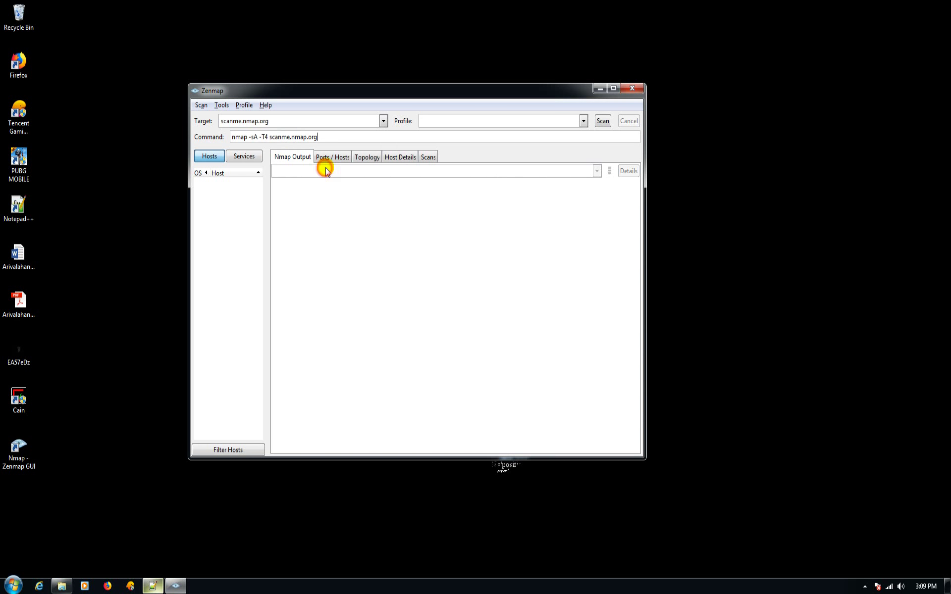
left_click(607, 122)
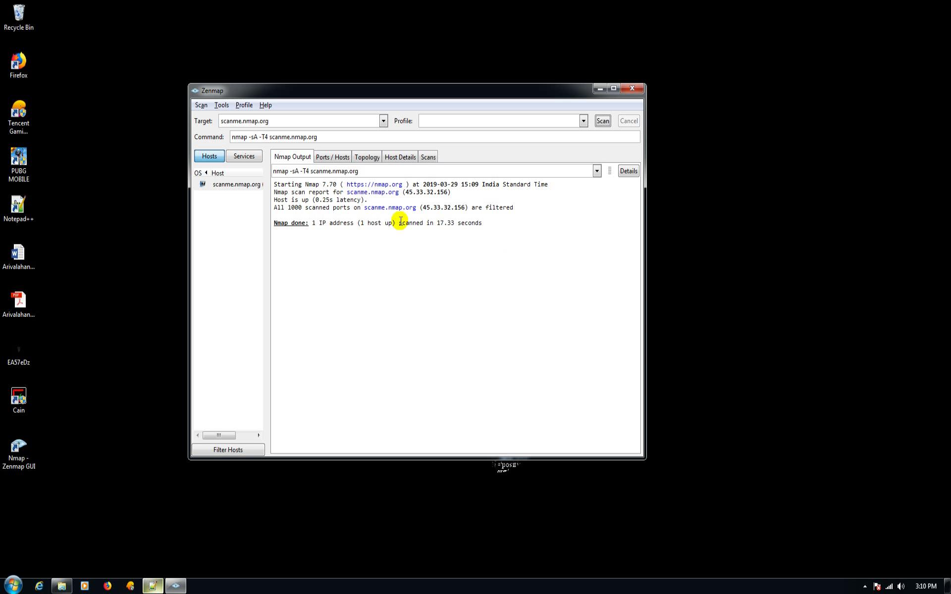
- Examine the ACK scan's Nmap output and its port list for the host status and port states
left_click_drag(275, 207, 357, 208)
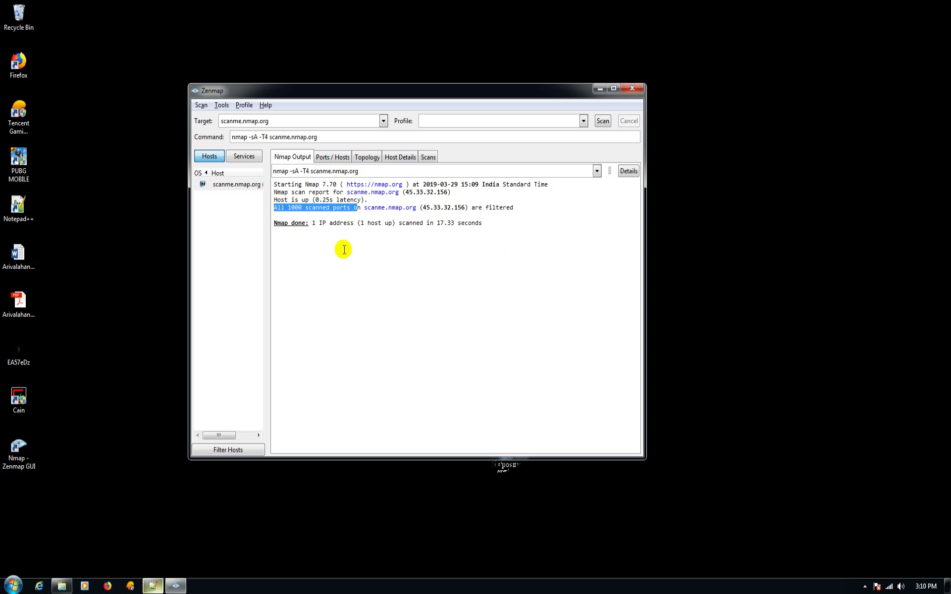
left_click(323, 241)
left_click(321, 157)
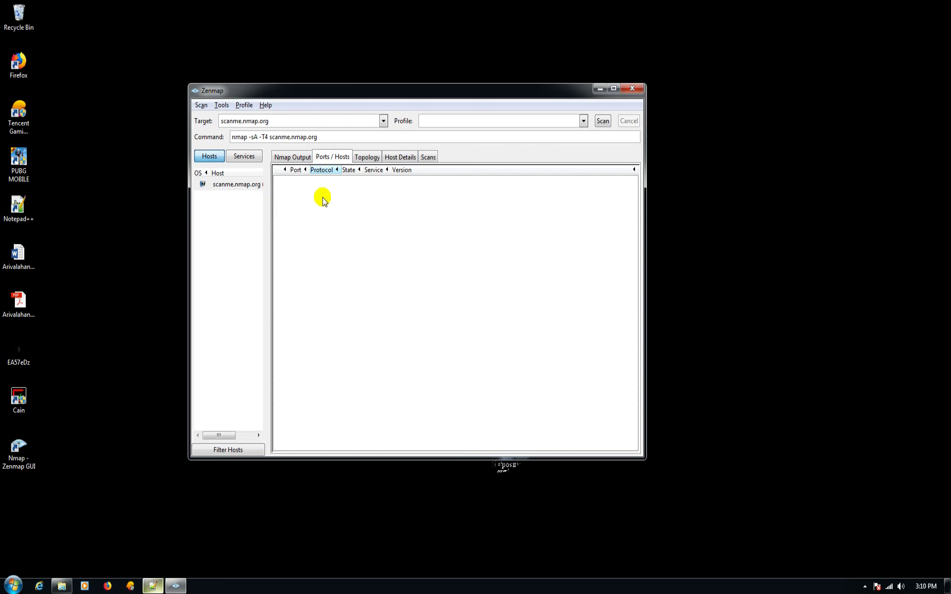
left_click(296, 164)
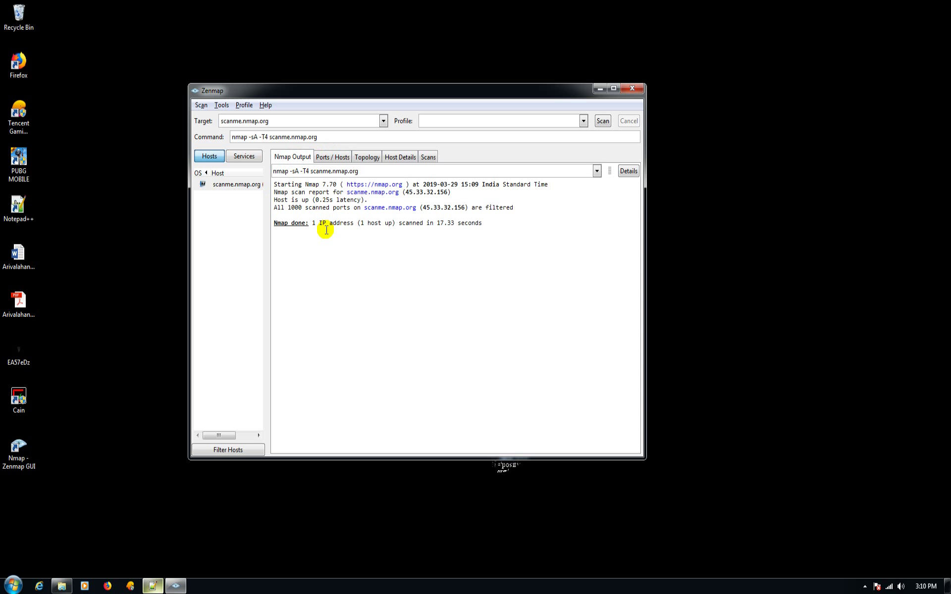
left_click_drag(369, 200, 274, 201)
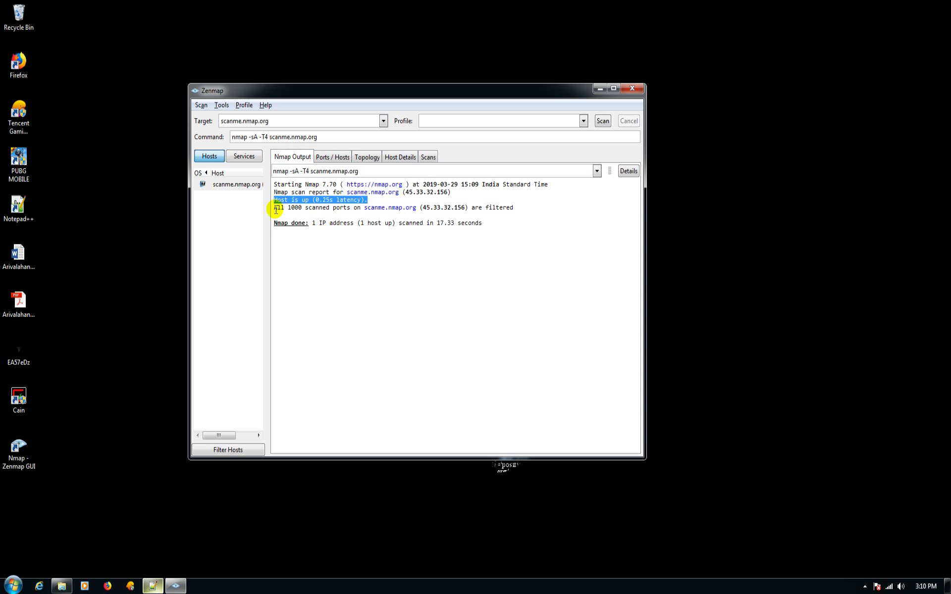
left_click(289, 209)
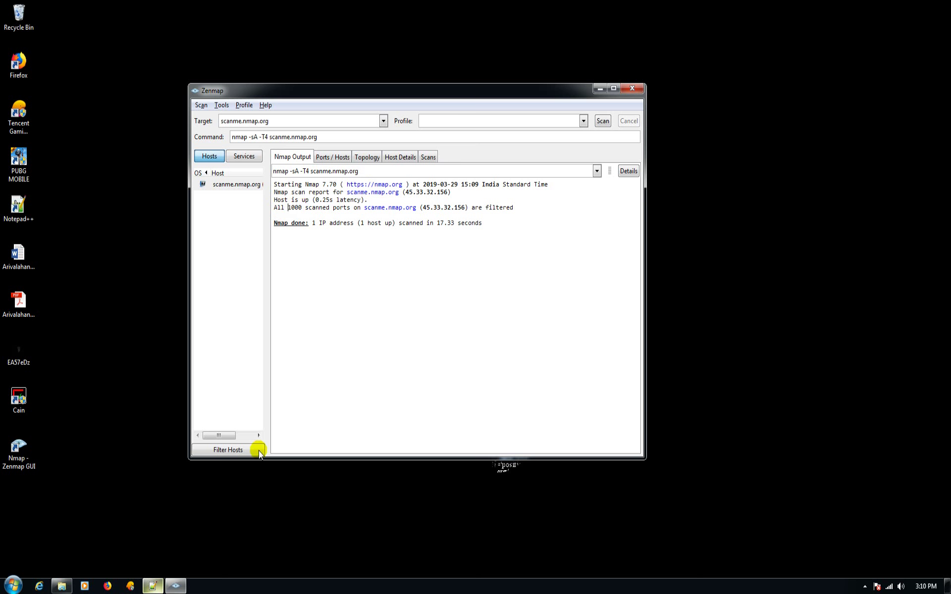
- Switch to Notepad++, review the SYN (Stealth) scan notes, and copy the command nmap -p22,113,139 scanme.nmap.org
left_click(153, 586)
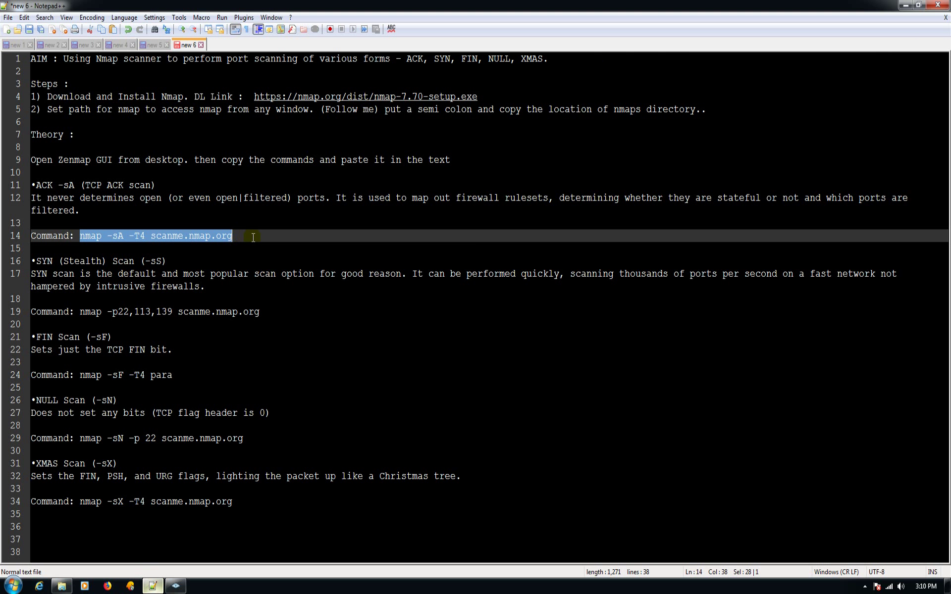
left_click(253, 237)
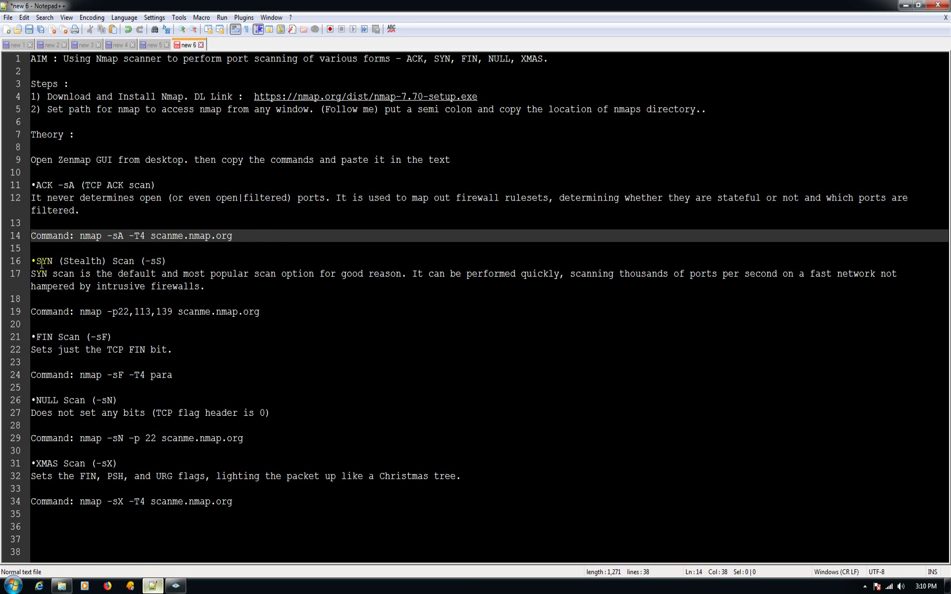
left_click_drag(175, 261, 21, 261)
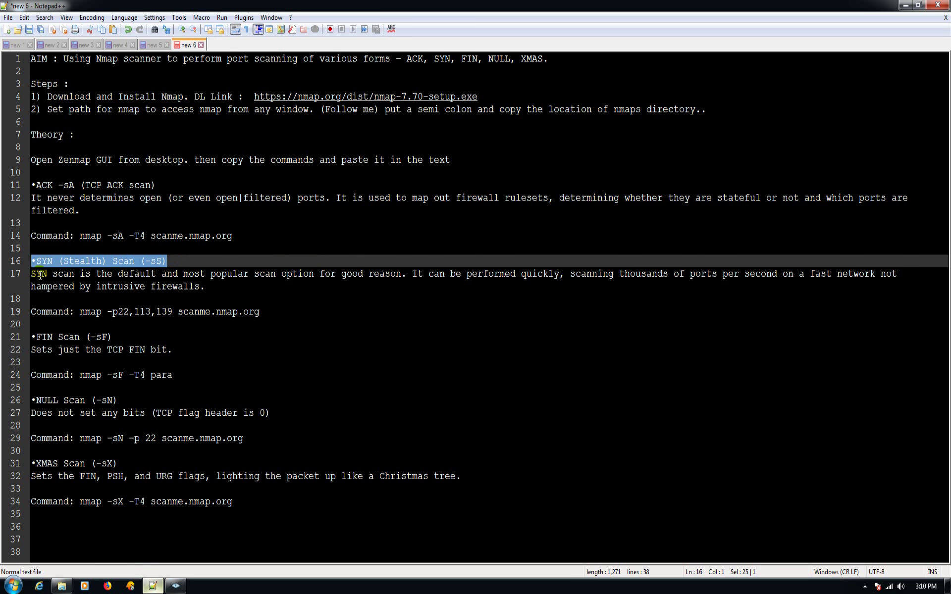
left_click_drag(211, 273, 900, 283)
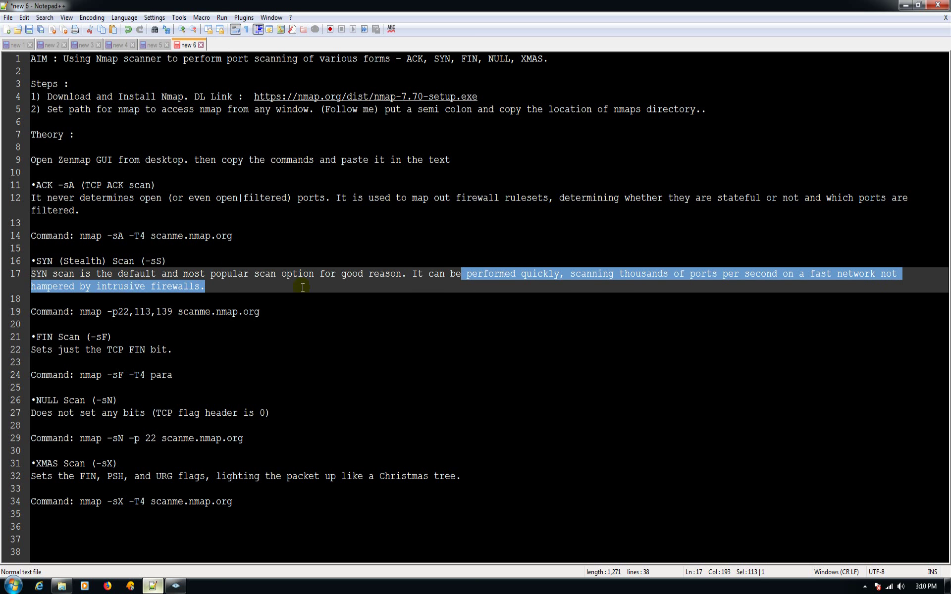
left_click_drag(268, 312, 81, 308)
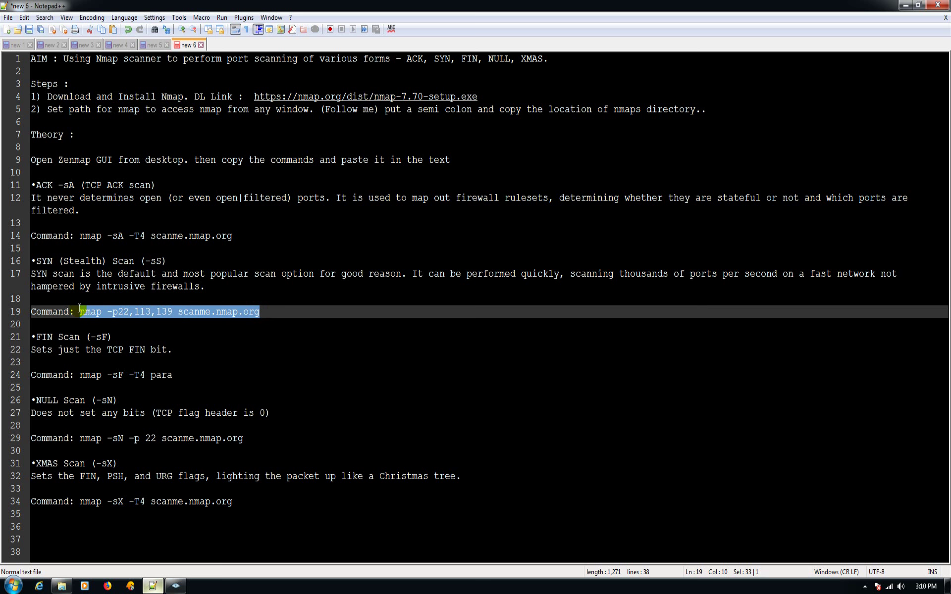
right_click(202, 313)
left_click(226, 335)
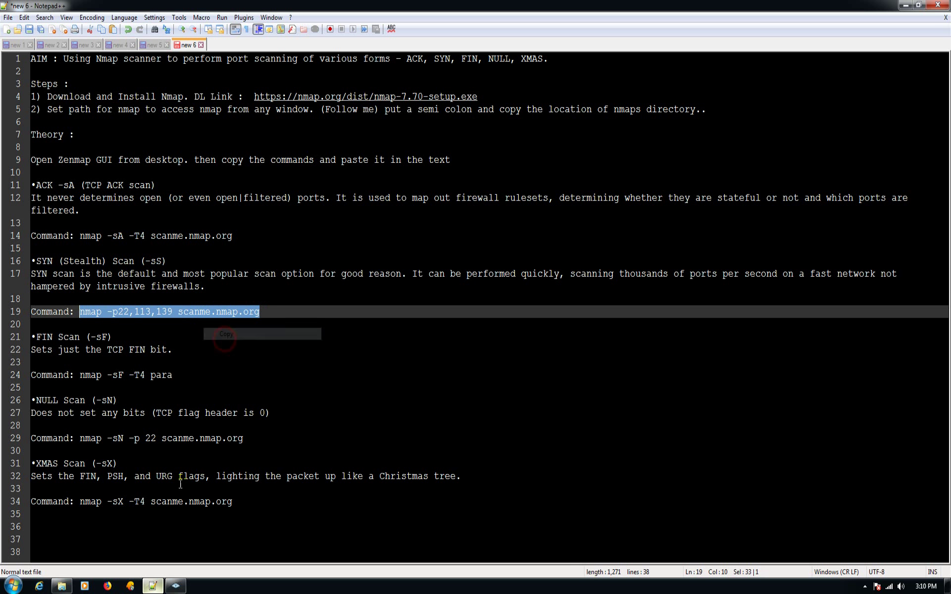
- Switch to Zenmap, replace the command with nmap -p22,113,139 scanme.nmap.org, and run the scan
left_click(176, 586)
left_click_drag(339, 138, 186, 140)
key("ctrl+v")
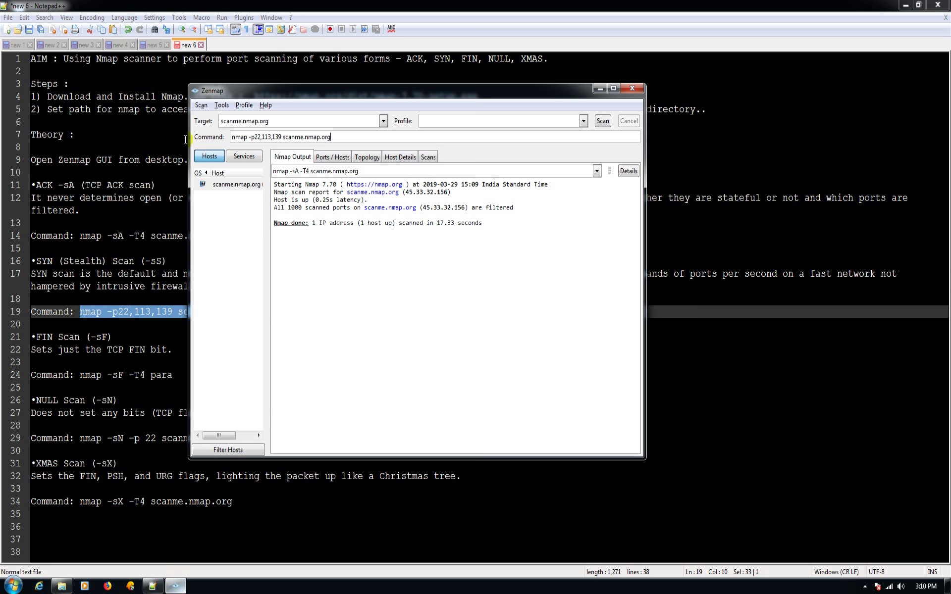
left_click_drag(317, 137, 246, 149)
right_click(247, 149)
left_click(268, 158)
left_click(602, 121)
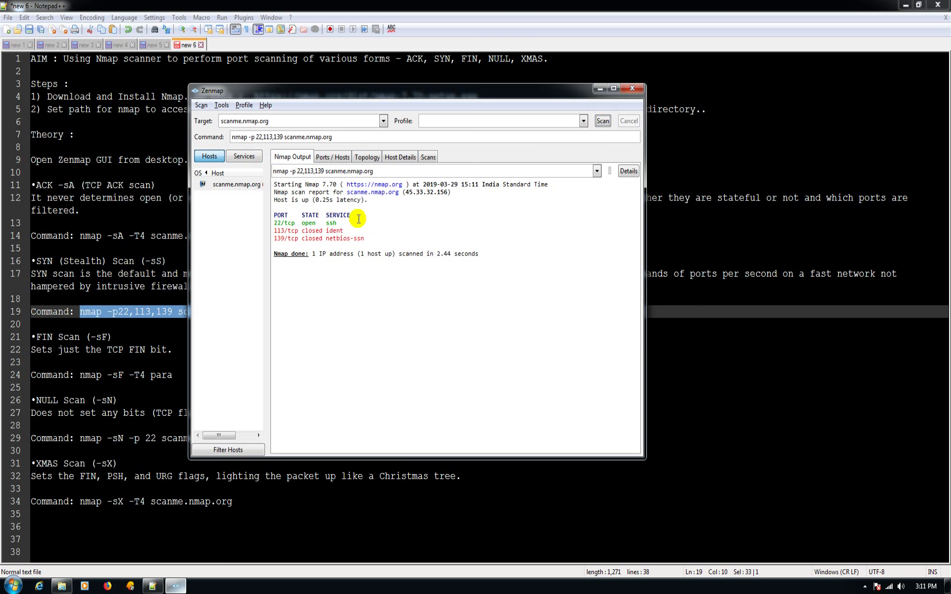
- Examine the state and service of ports 22, 113 and 139 in the scan output and port list
left_click_drag(341, 223, 290, 232)
left_click(328, 266)
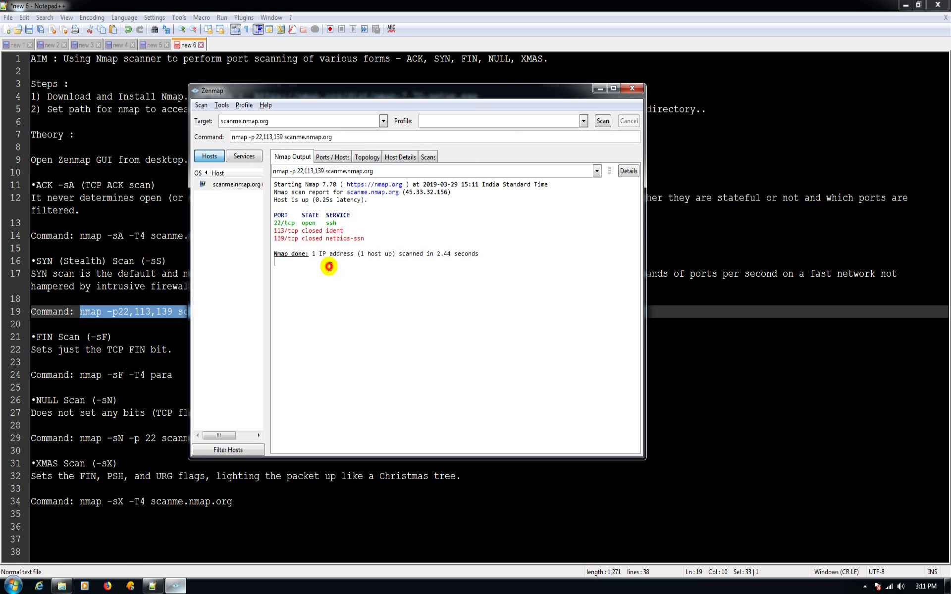
left_click(332, 157)
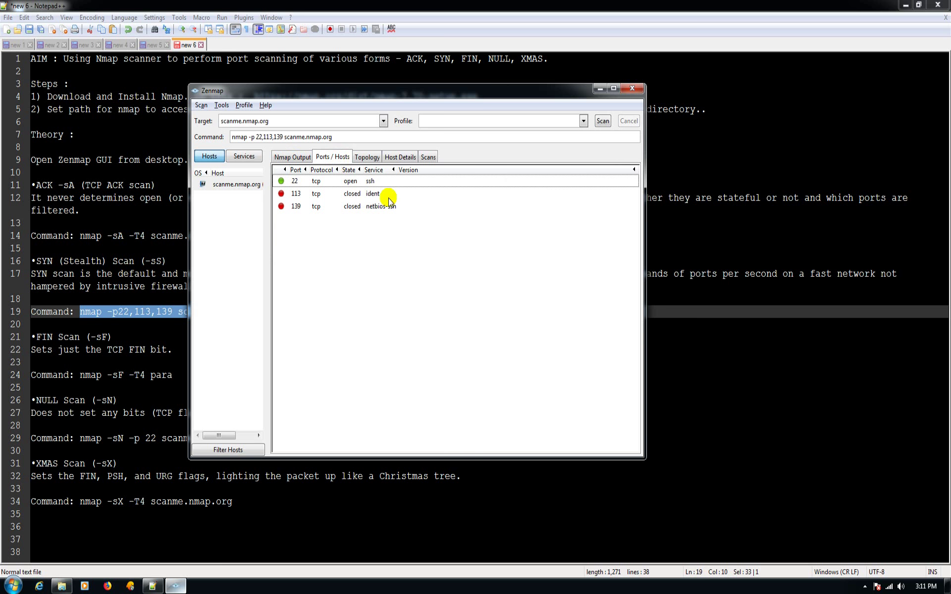
left_click(299, 156)
left_click_drag(340, 213, 272, 224)
left_click(324, 280)
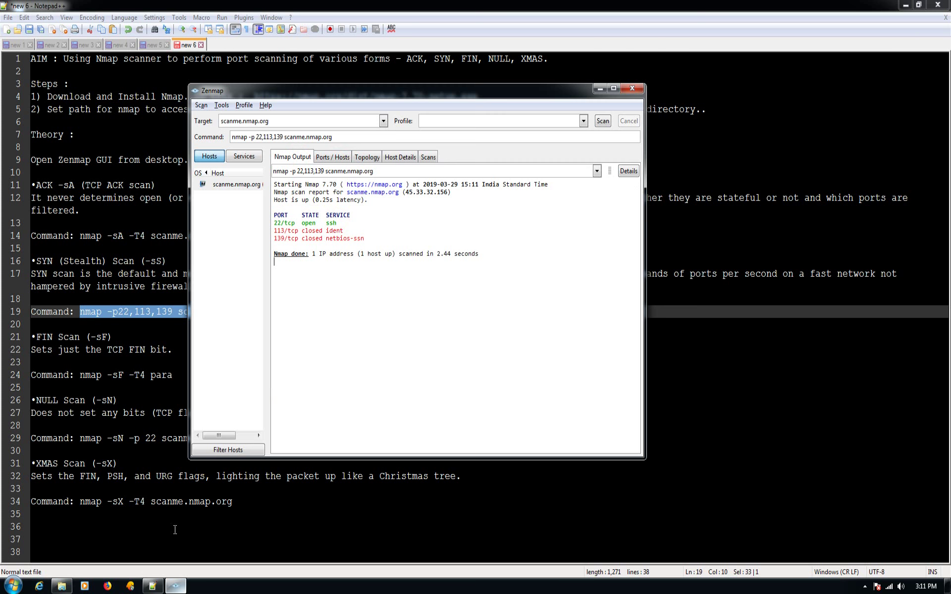
- Switch to Notepad++, review the FIN scan (-sF) notes, and copy the command nmap -sF -T4 para
left_click(153, 586)
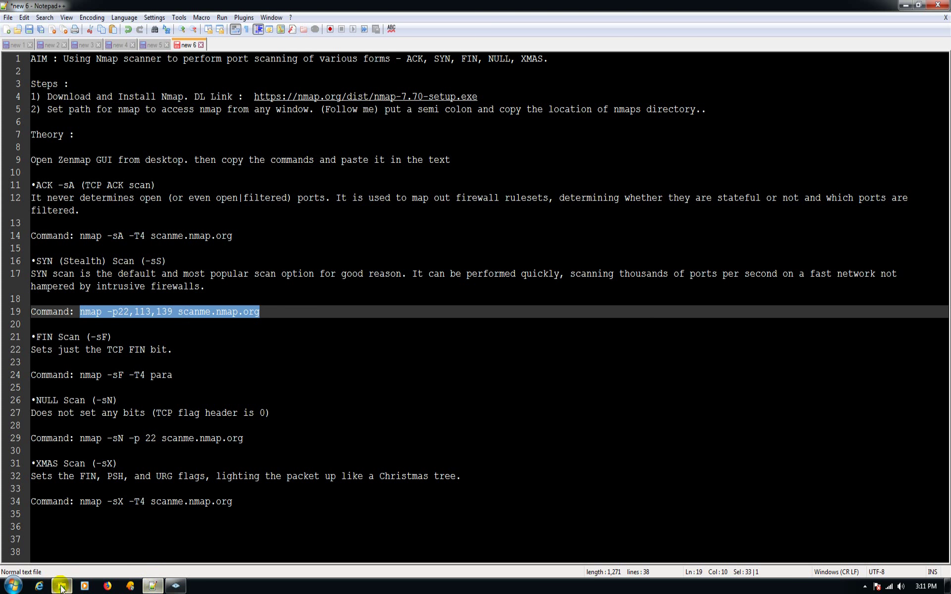
left_click_drag(130, 335, 26, 335)
left_click_drag(191, 350, 20, 352)
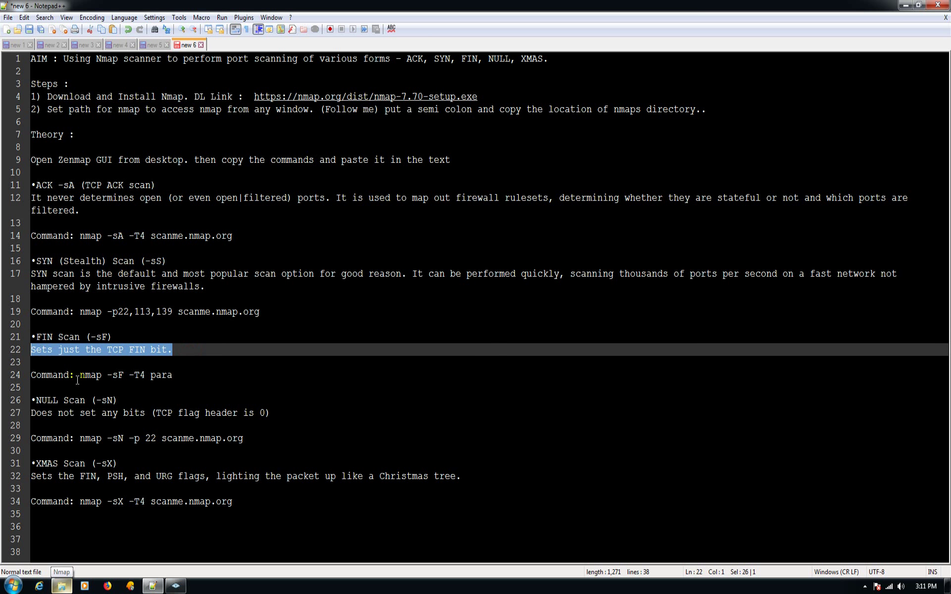
left_click_drag(80, 377, 180, 371)
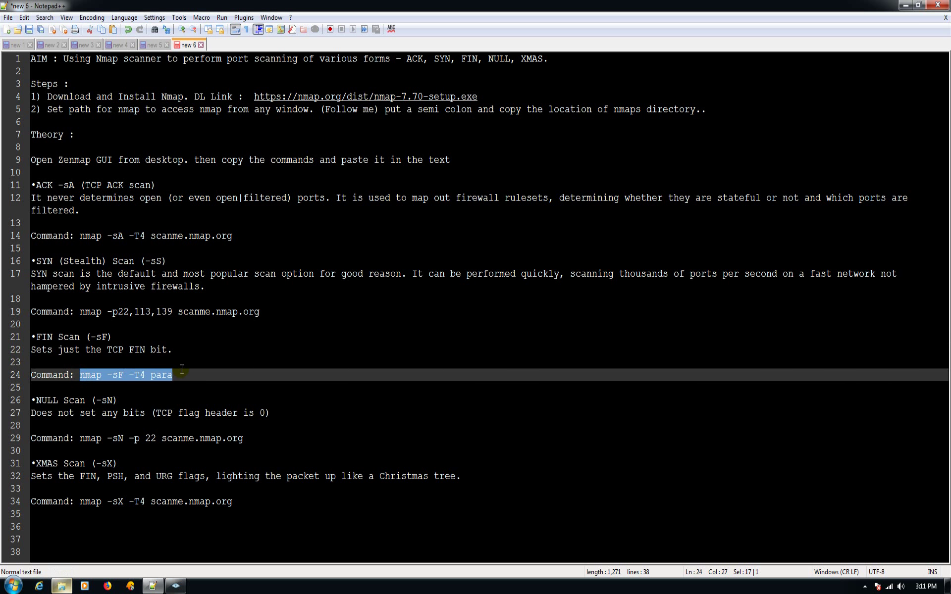
- Switch to Zenmap, replace the command with nmap -sF -T4 para, and start the FIN scan
left_click(176, 586)
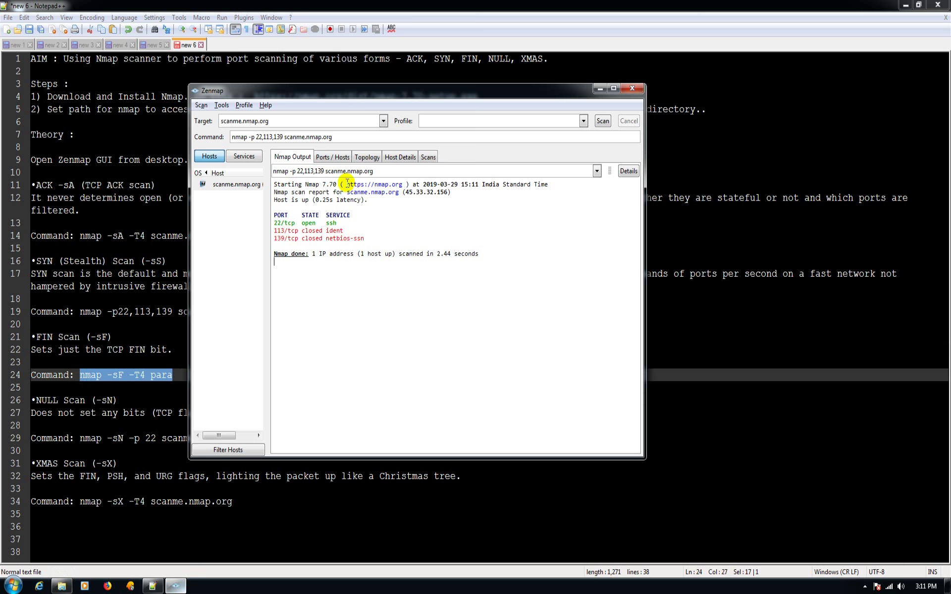
left_click_drag(343, 140, 164, 139)
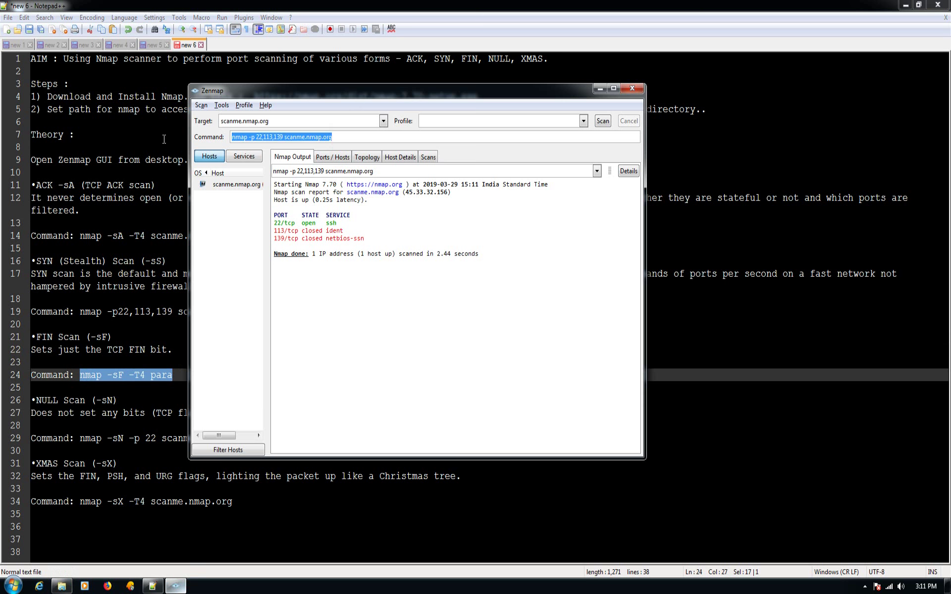
key("ctrl+v")
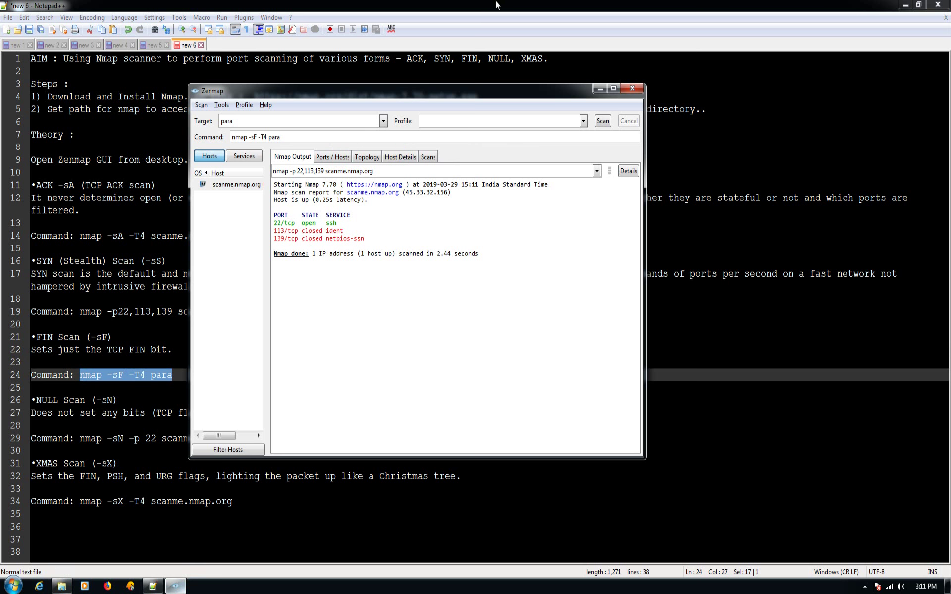
mouse_move(513, 9)
left_click(602, 122)
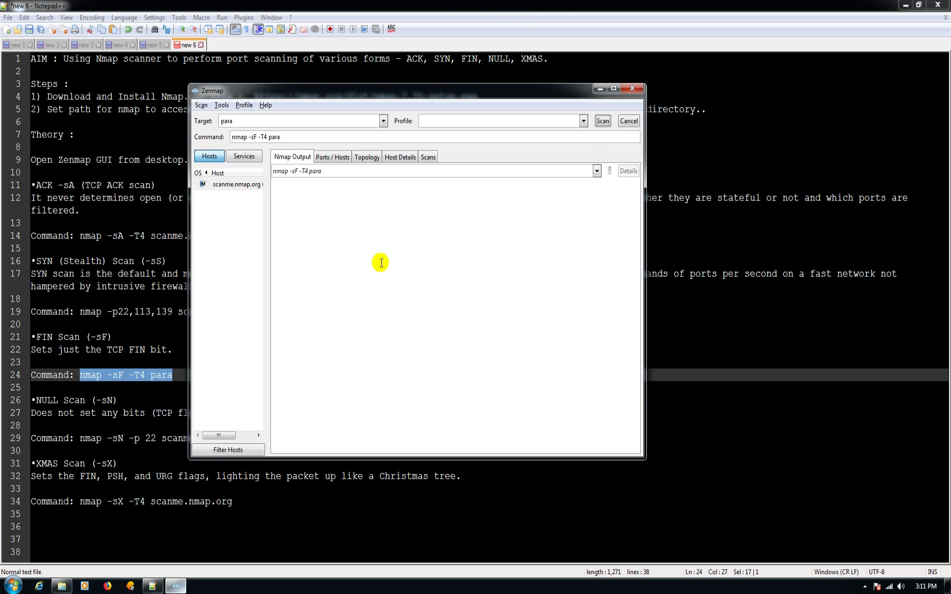